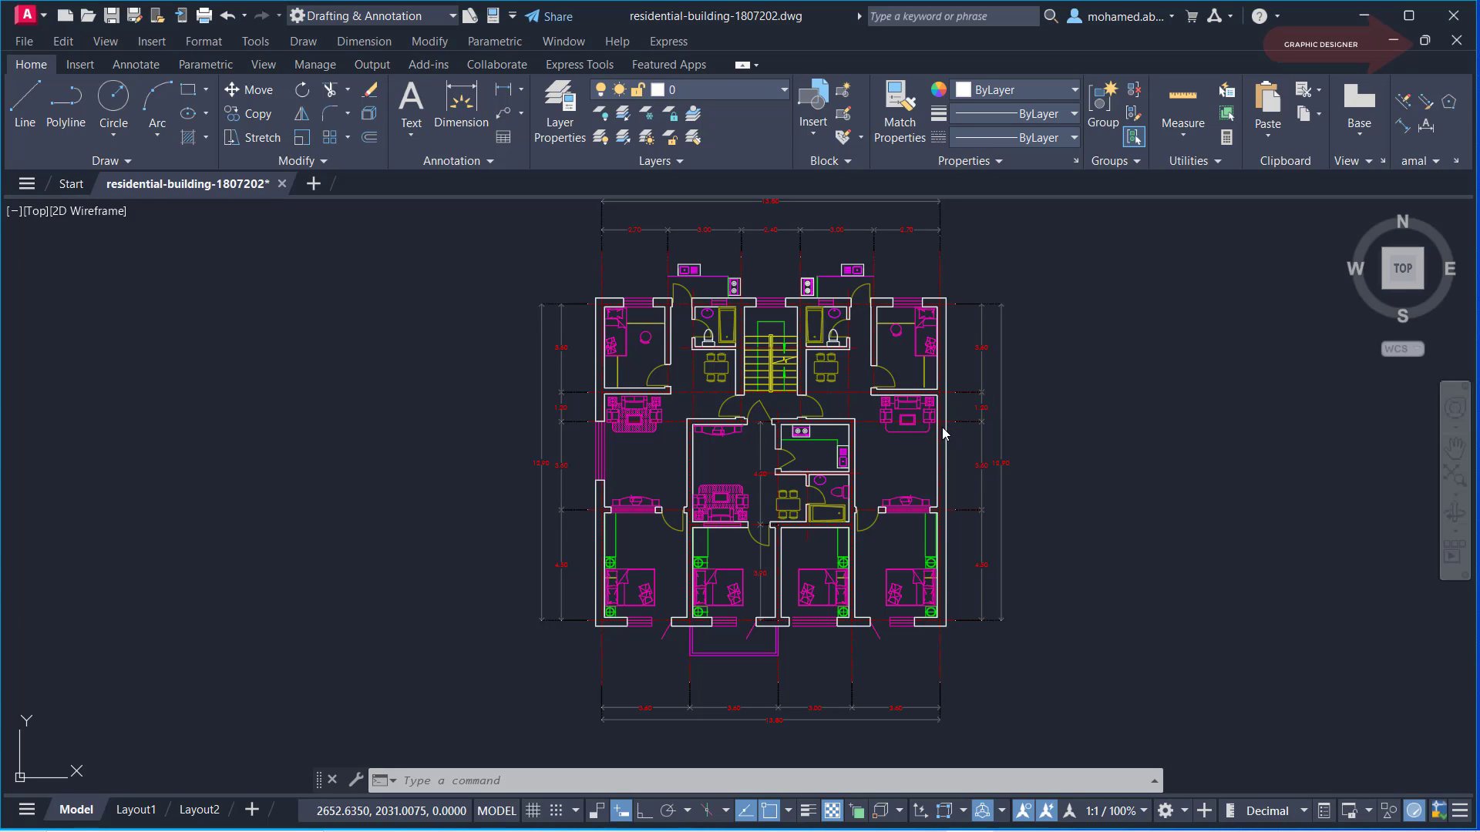
Step: Switch to the Manage tab and start PURGE from the Cleanup panel
middle_drag(693, 239, 625, 268)
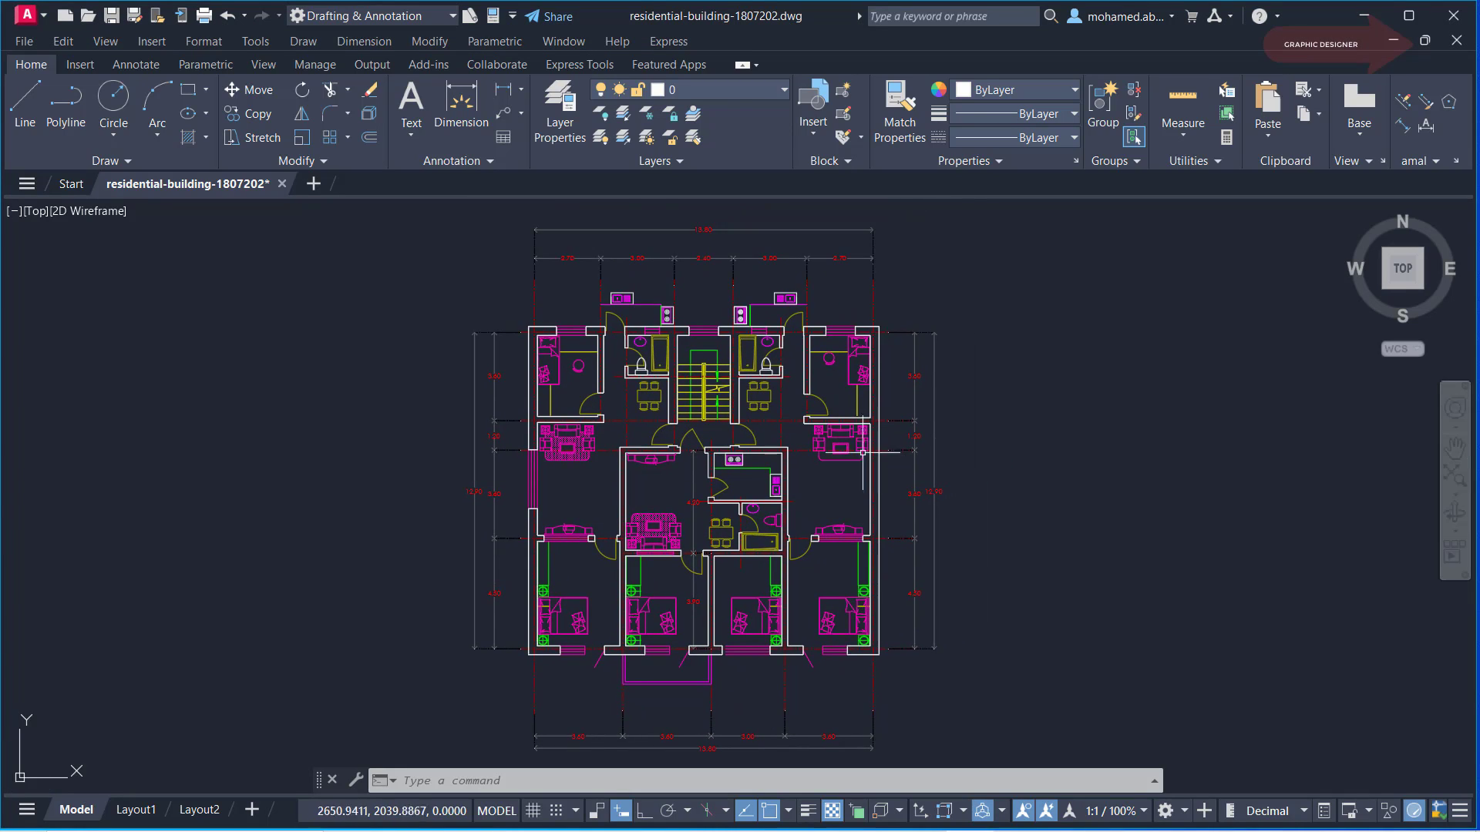
click(323, 68)
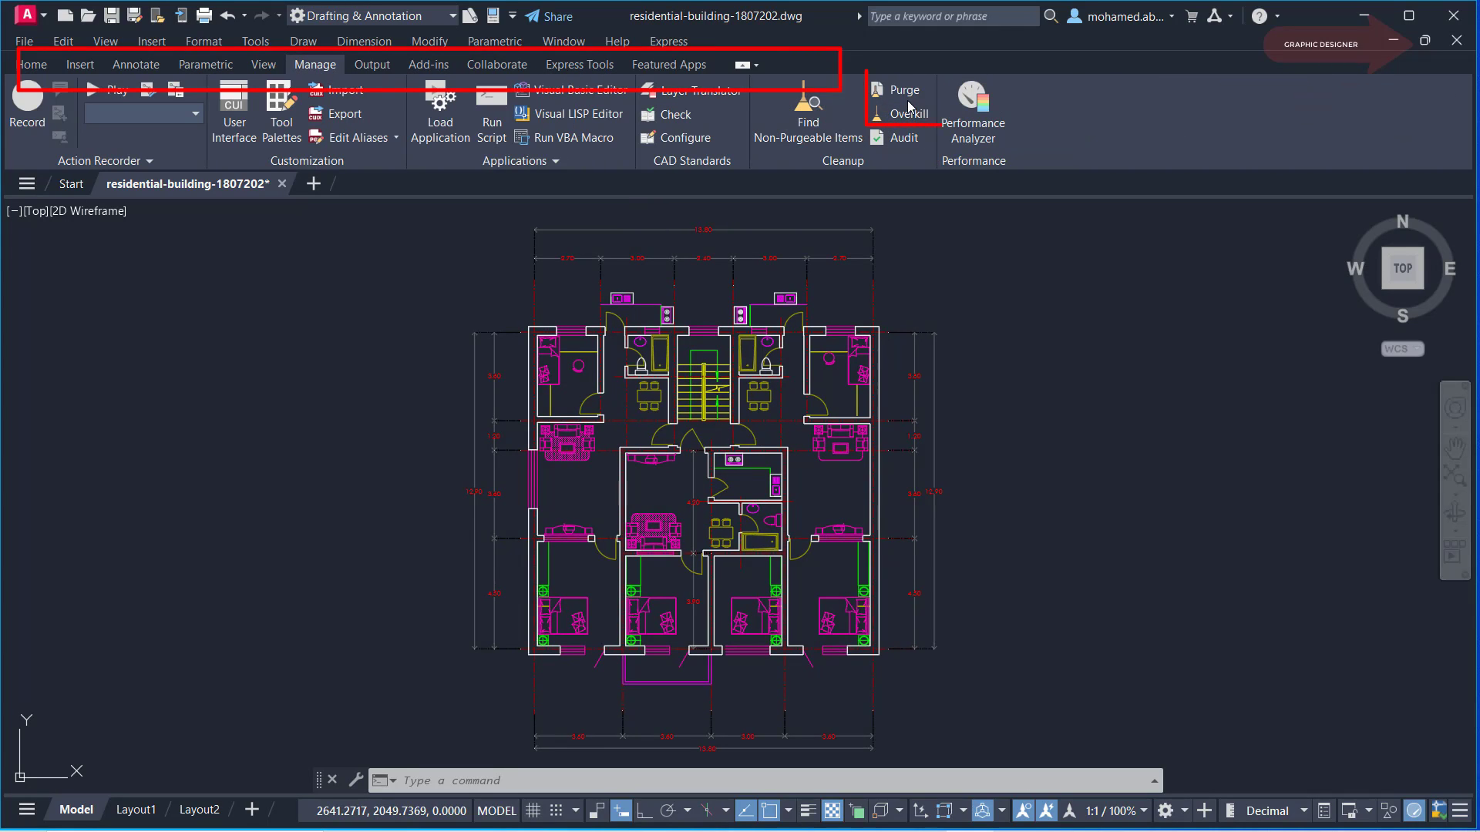
click(880, 94)
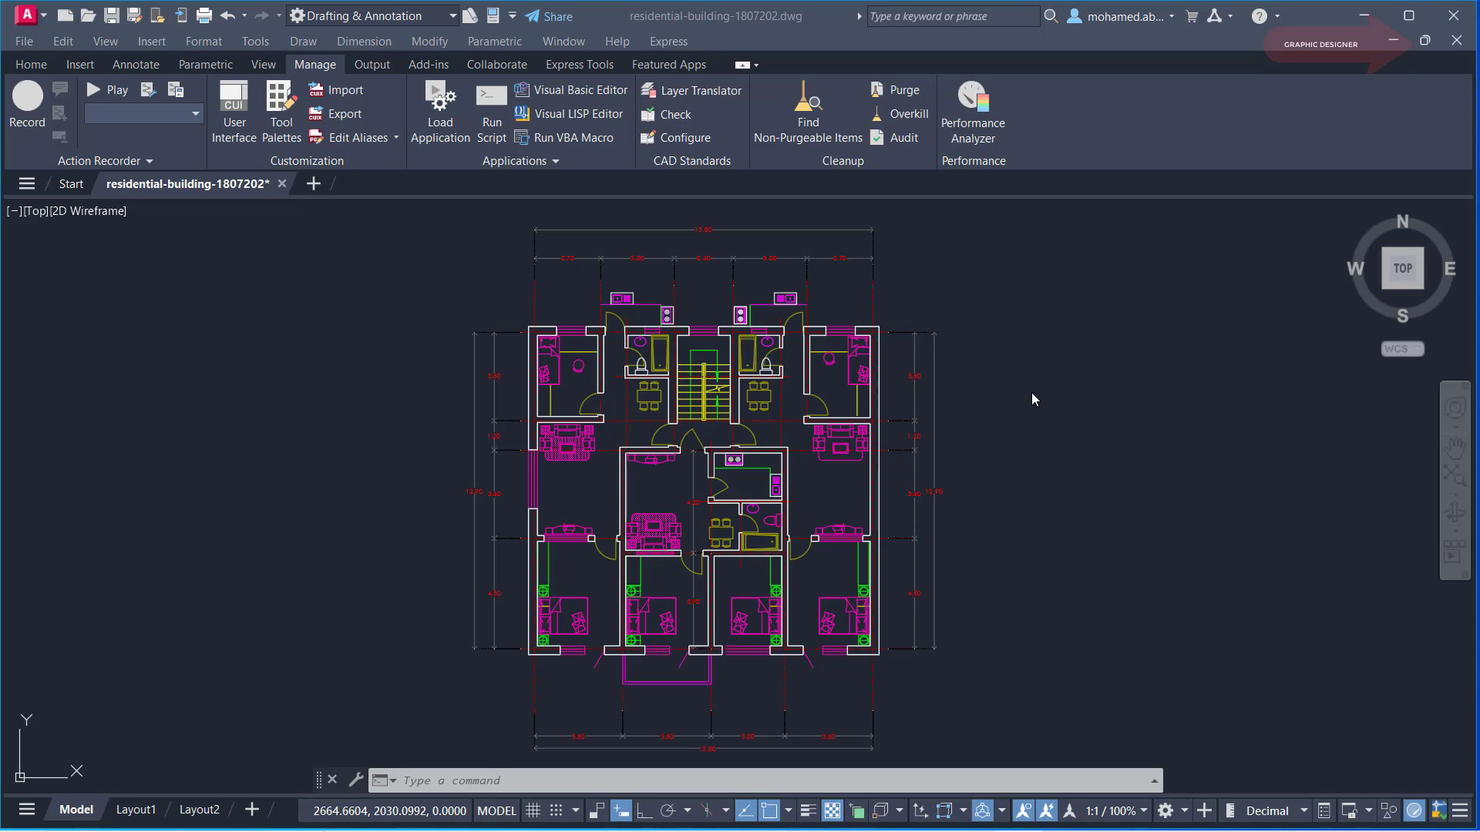
middle_drag(850, 494, 630, 485)
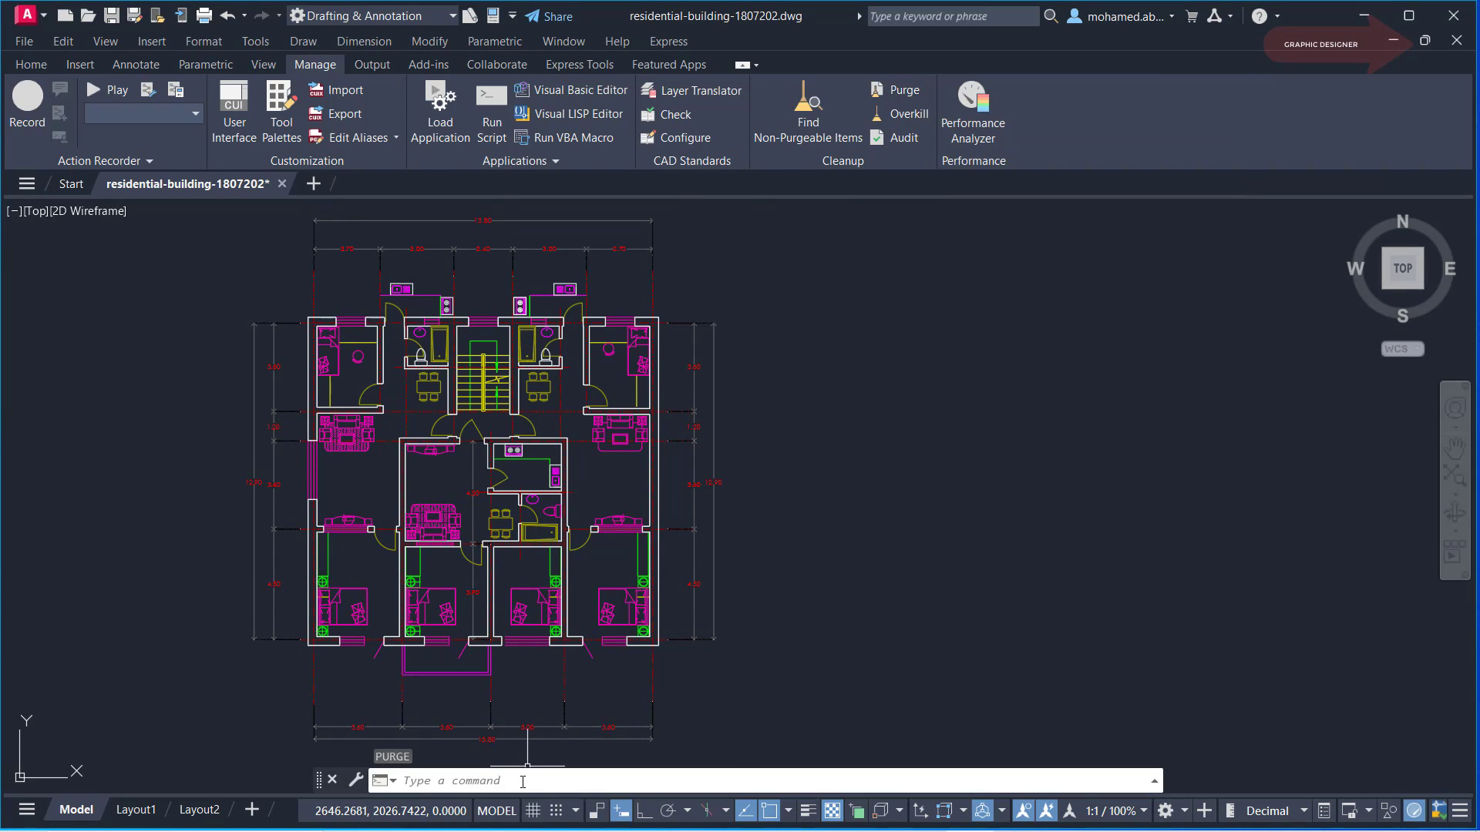
Step: Run PU to open the Purge dialog listing the drawing's unused named items
text(PU)
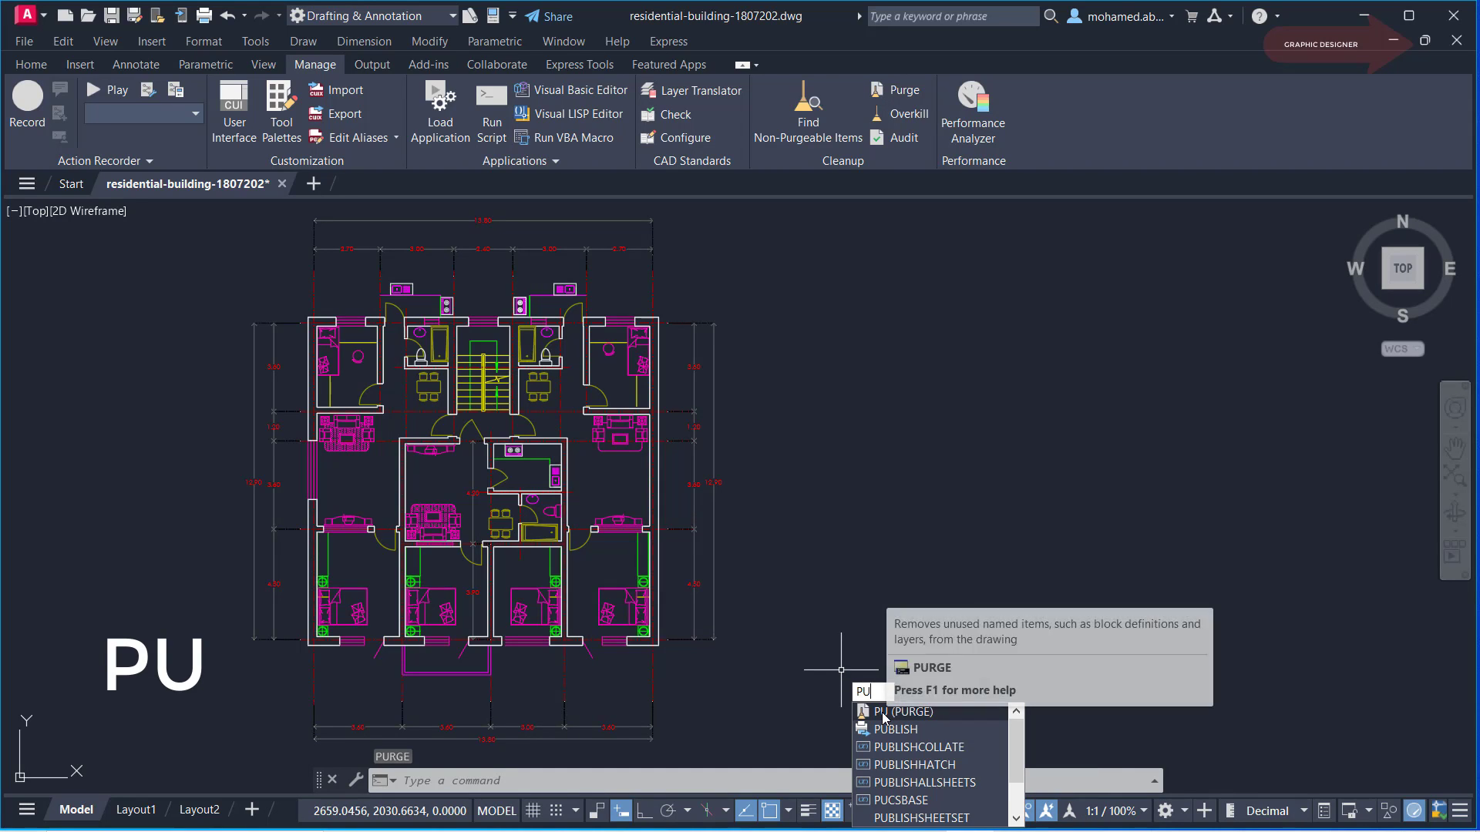
key(Return)
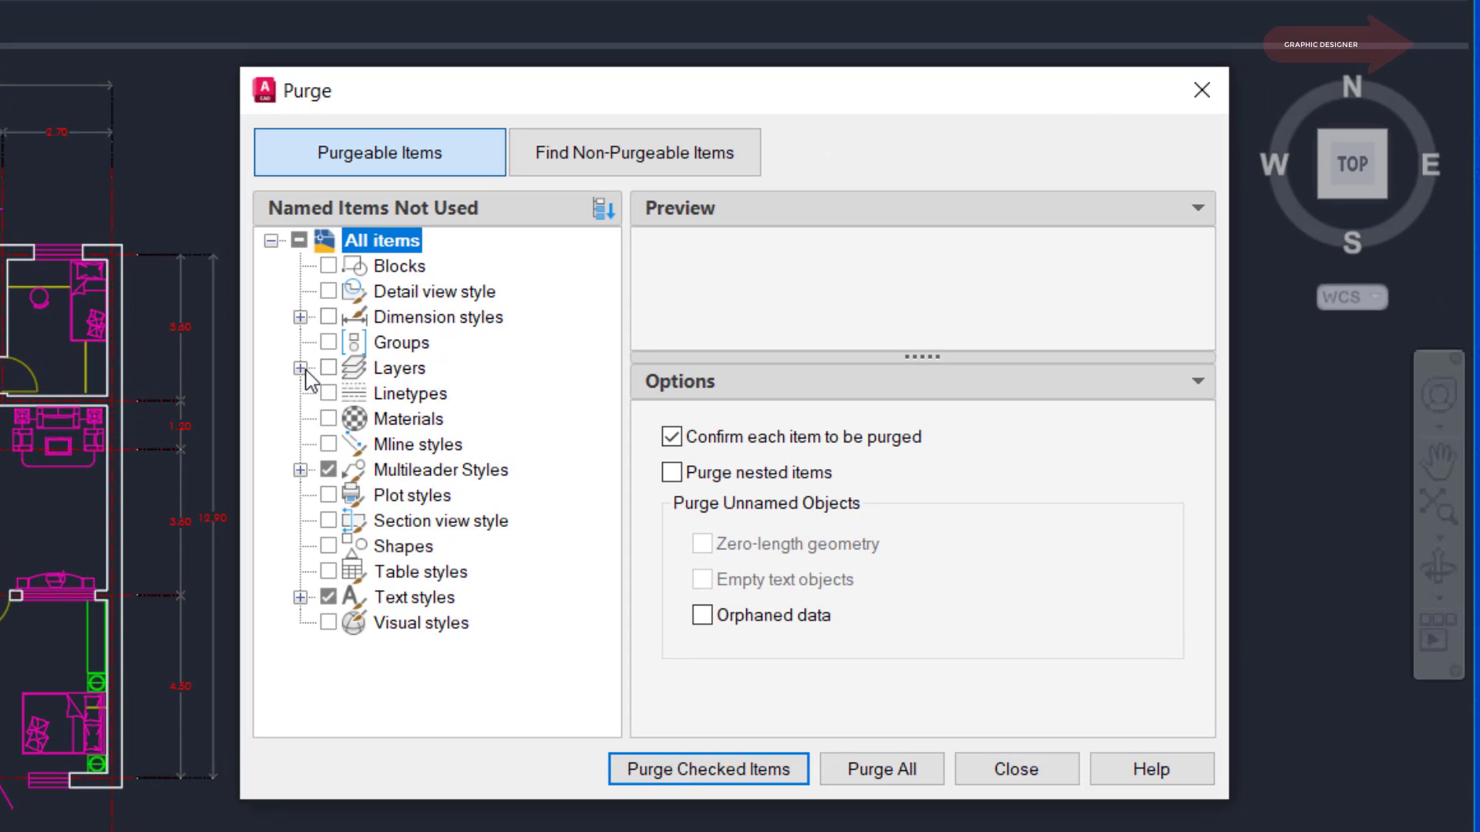
Step: Check the unused --FUR layer and purge it along with all other checked items
click(300, 368)
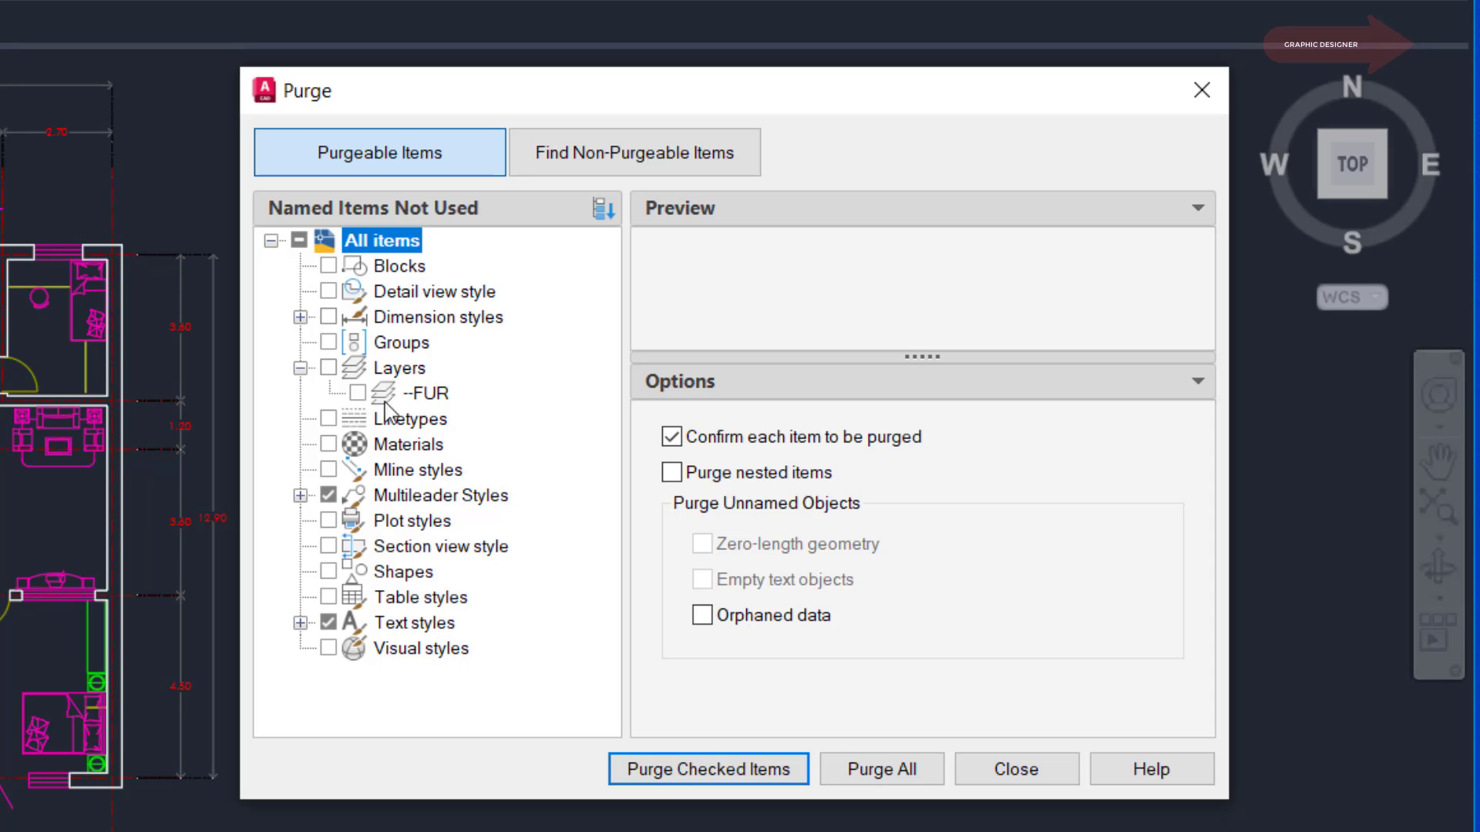
click(437, 395)
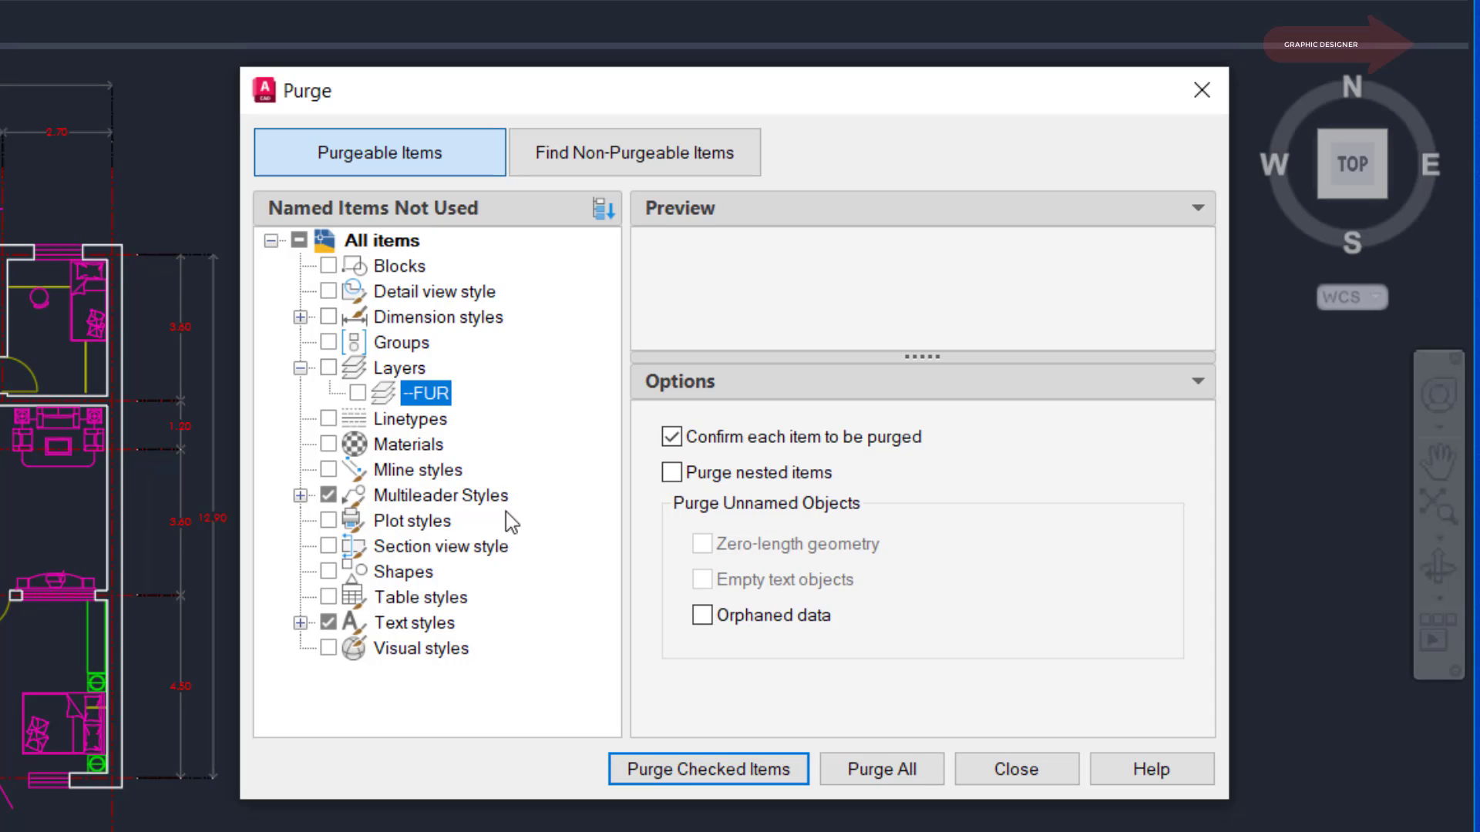
click(358, 393)
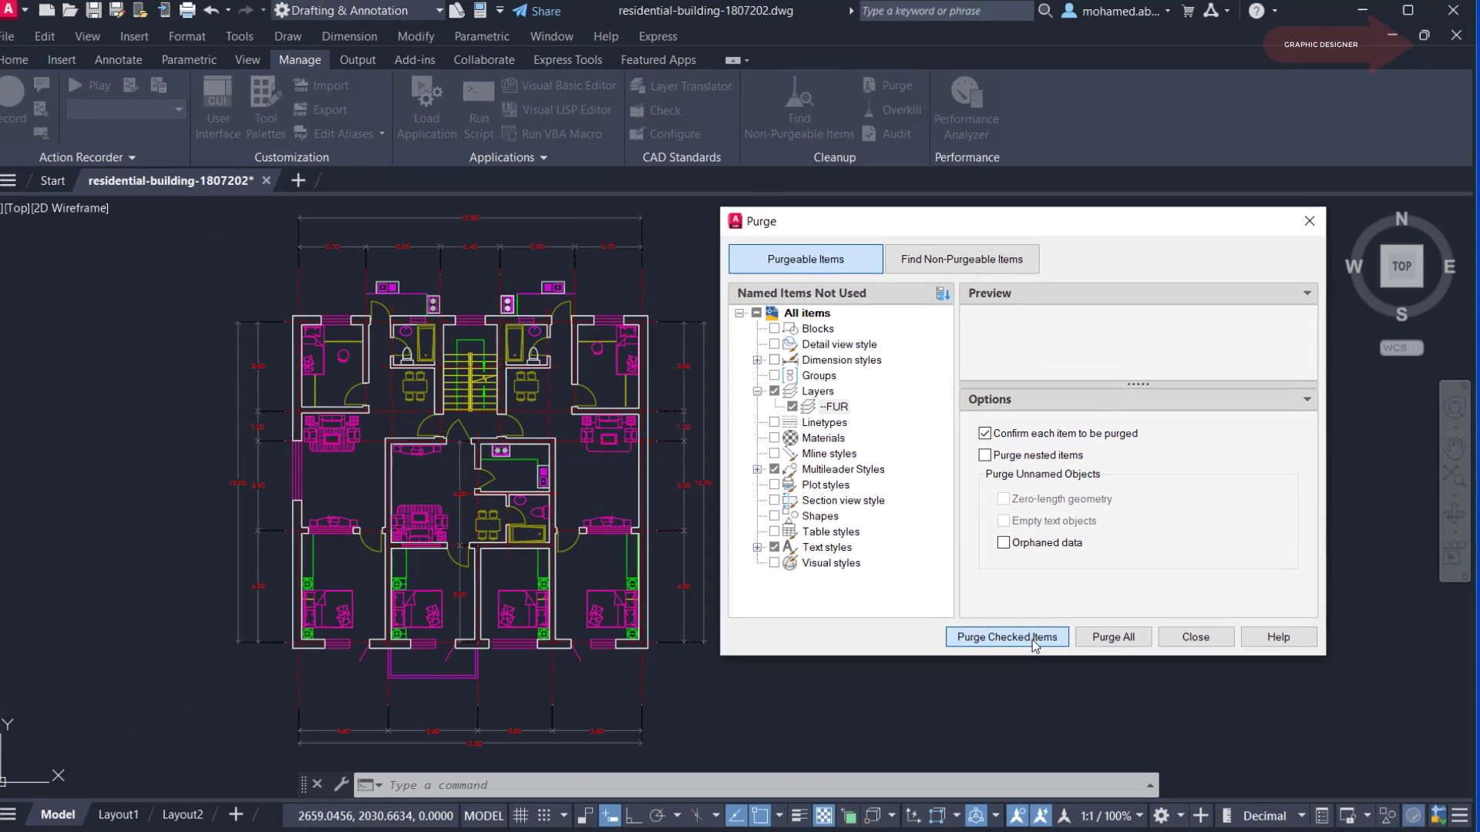
click(1033, 640)
click(680, 379)
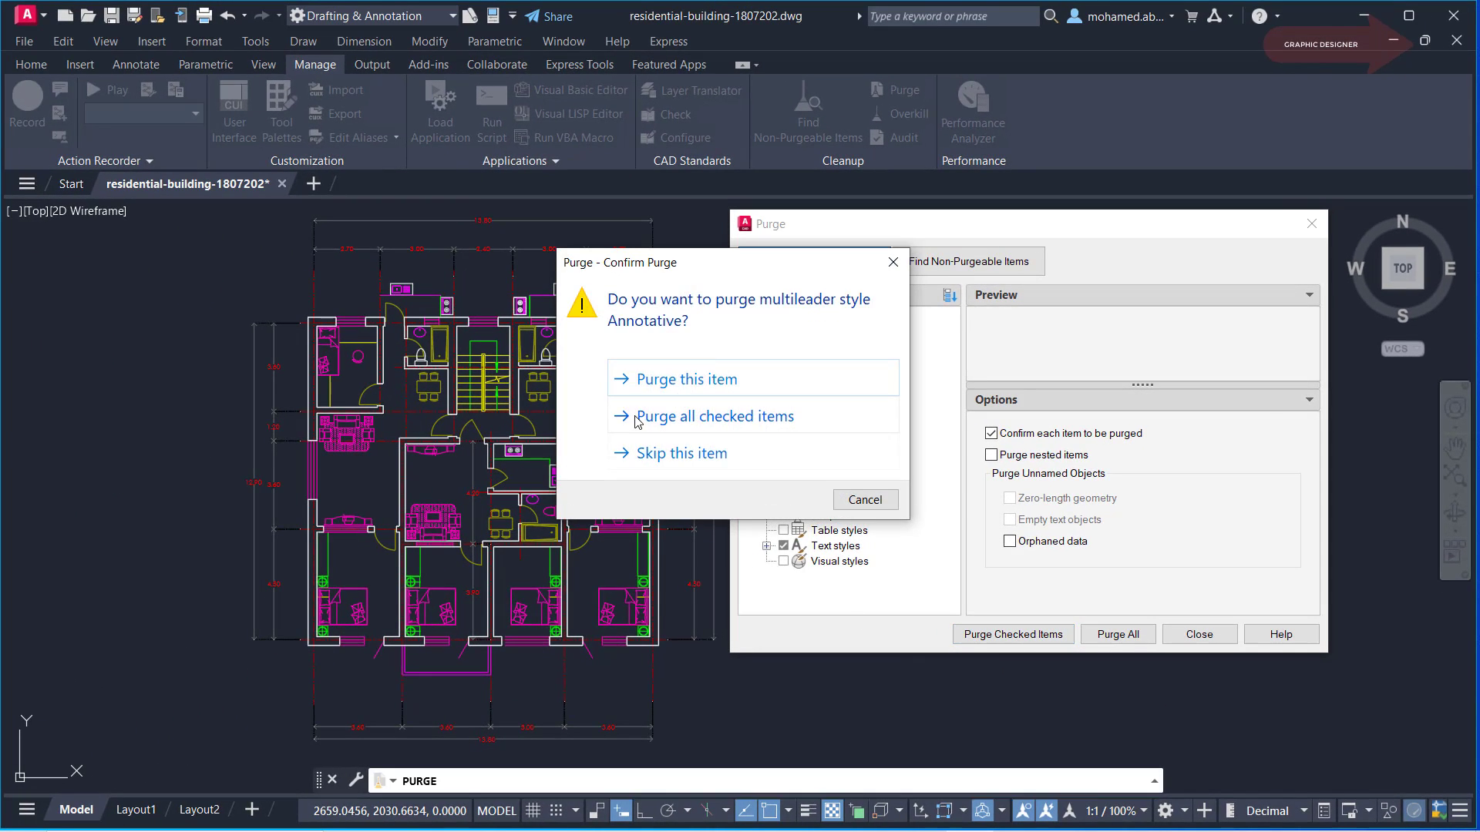
click(745, 420)
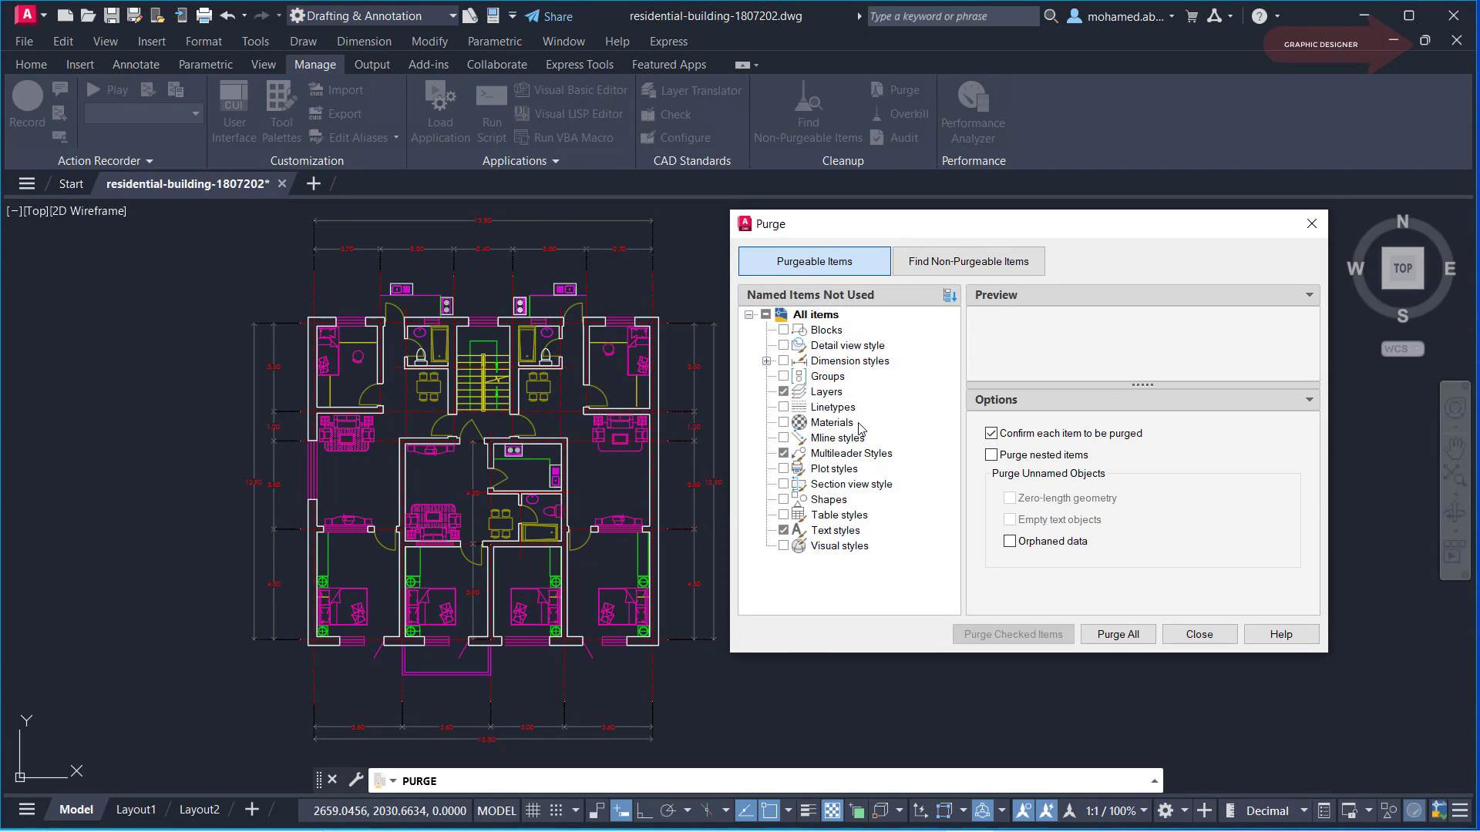
Step: Purge only the Annotative dimension style, unchecking Layers and Multileader Styles
click(783, 392)
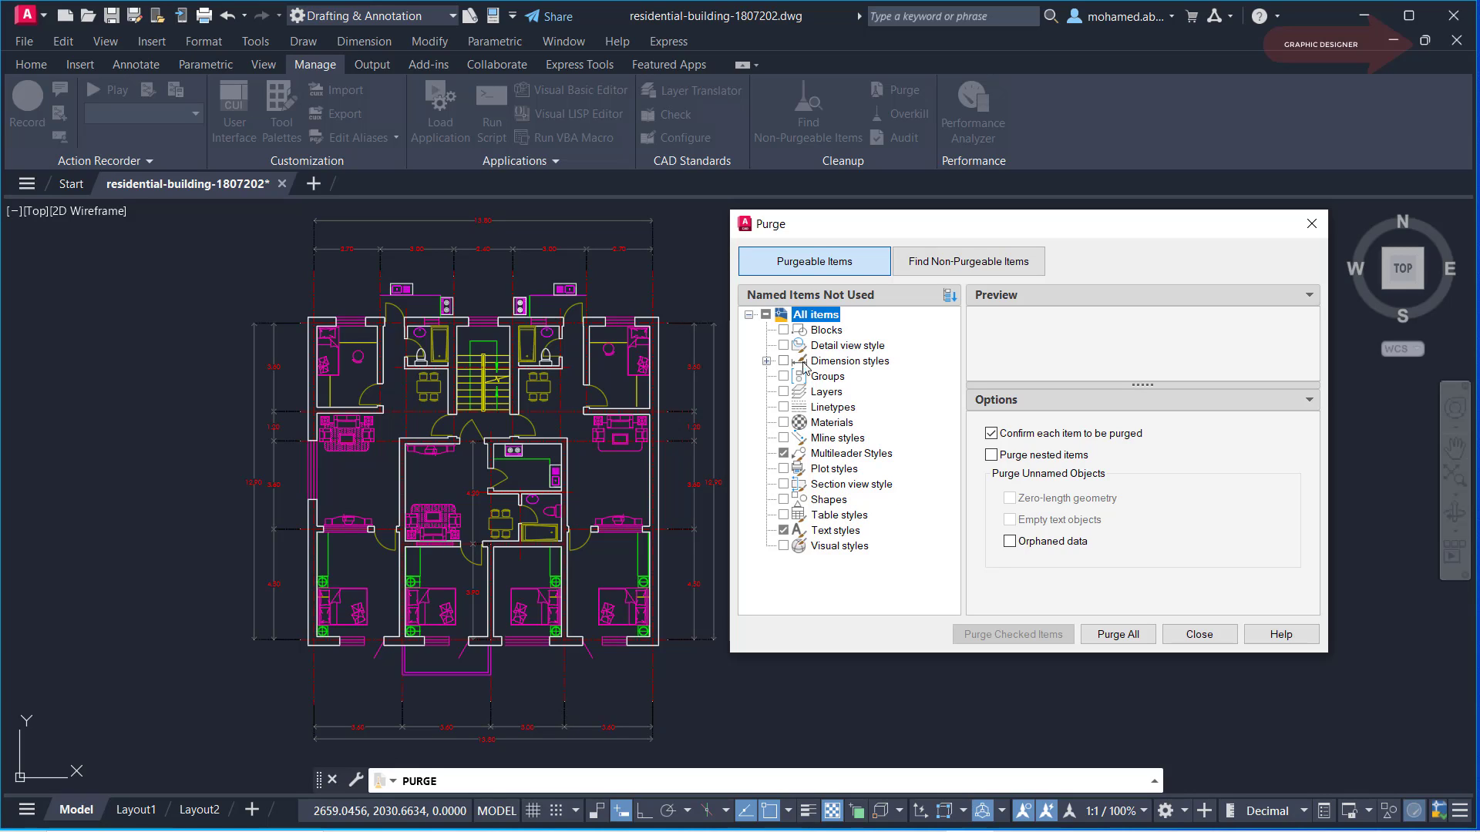
click(767, 361)
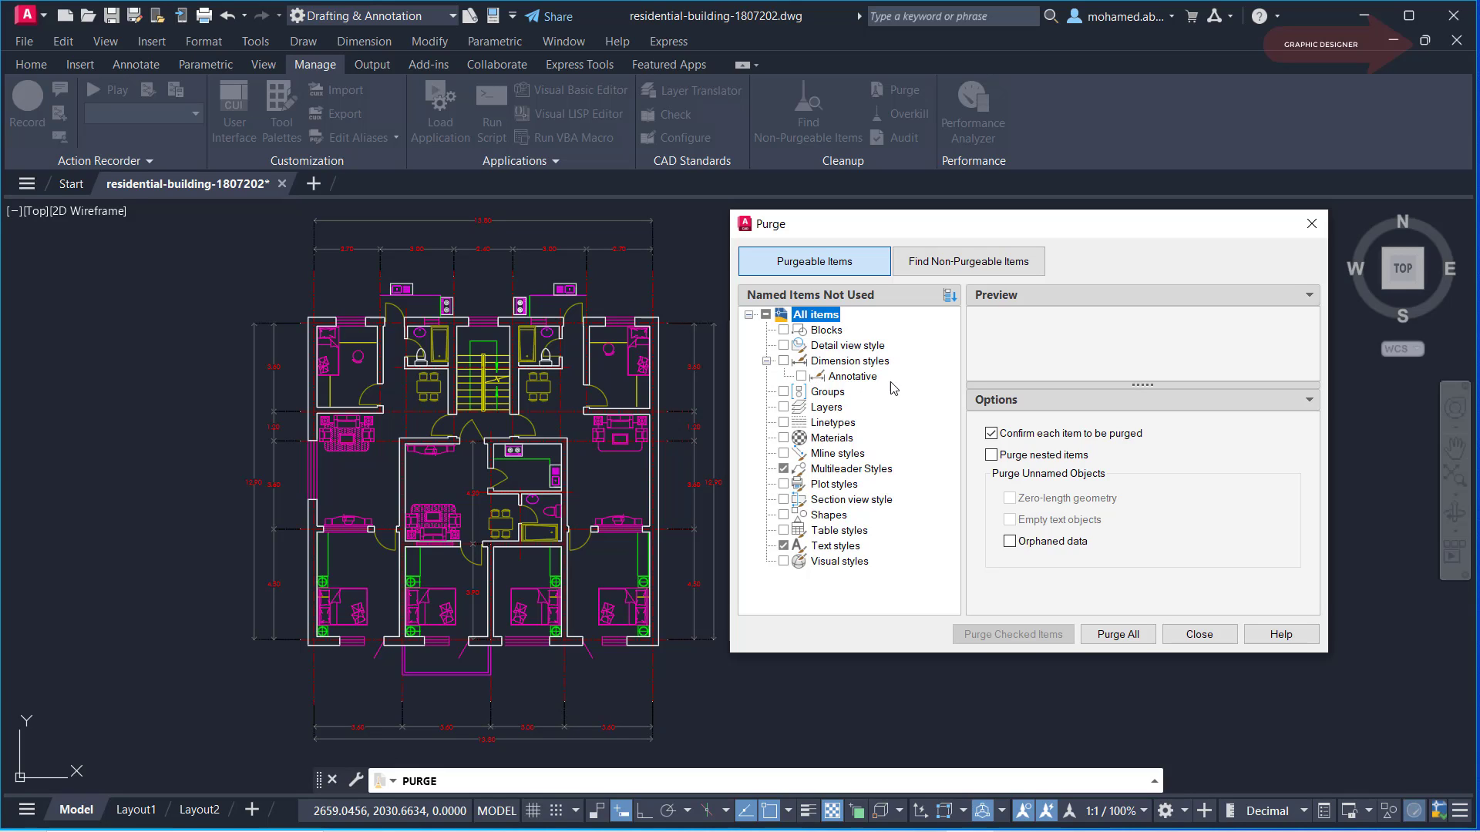
click(801, 376)
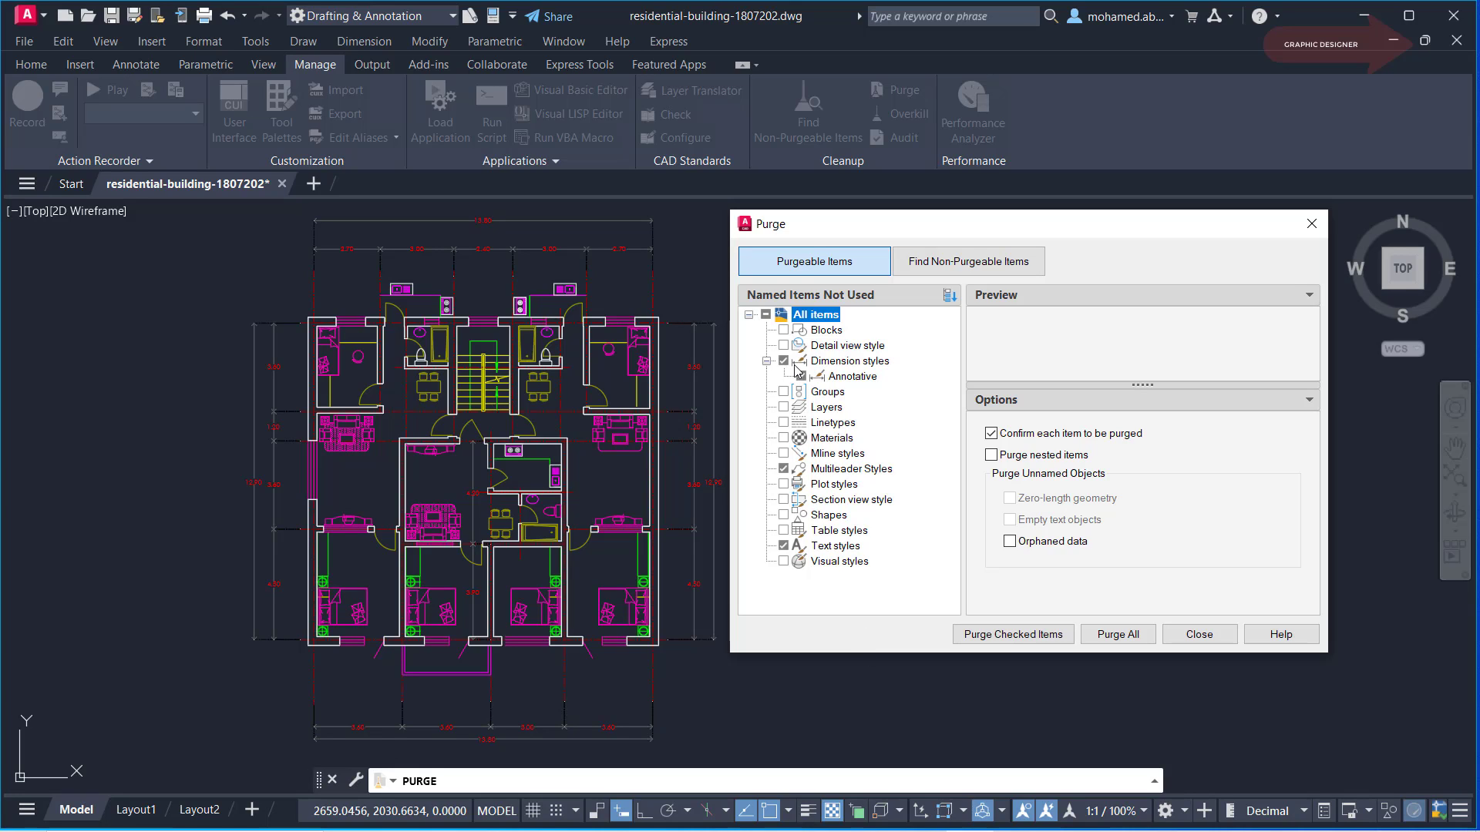
click(783, 471)
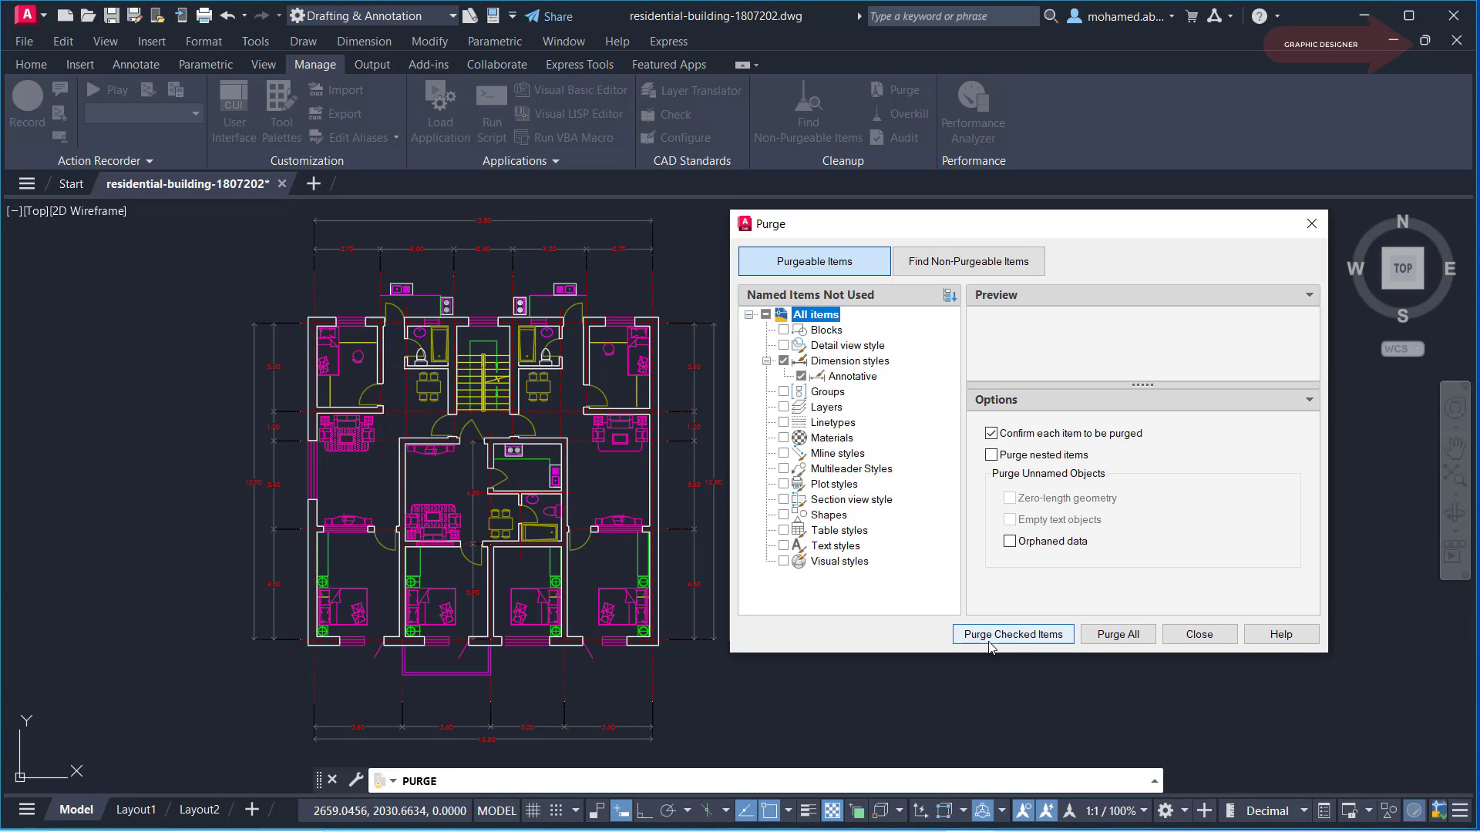
click(1016, 641)
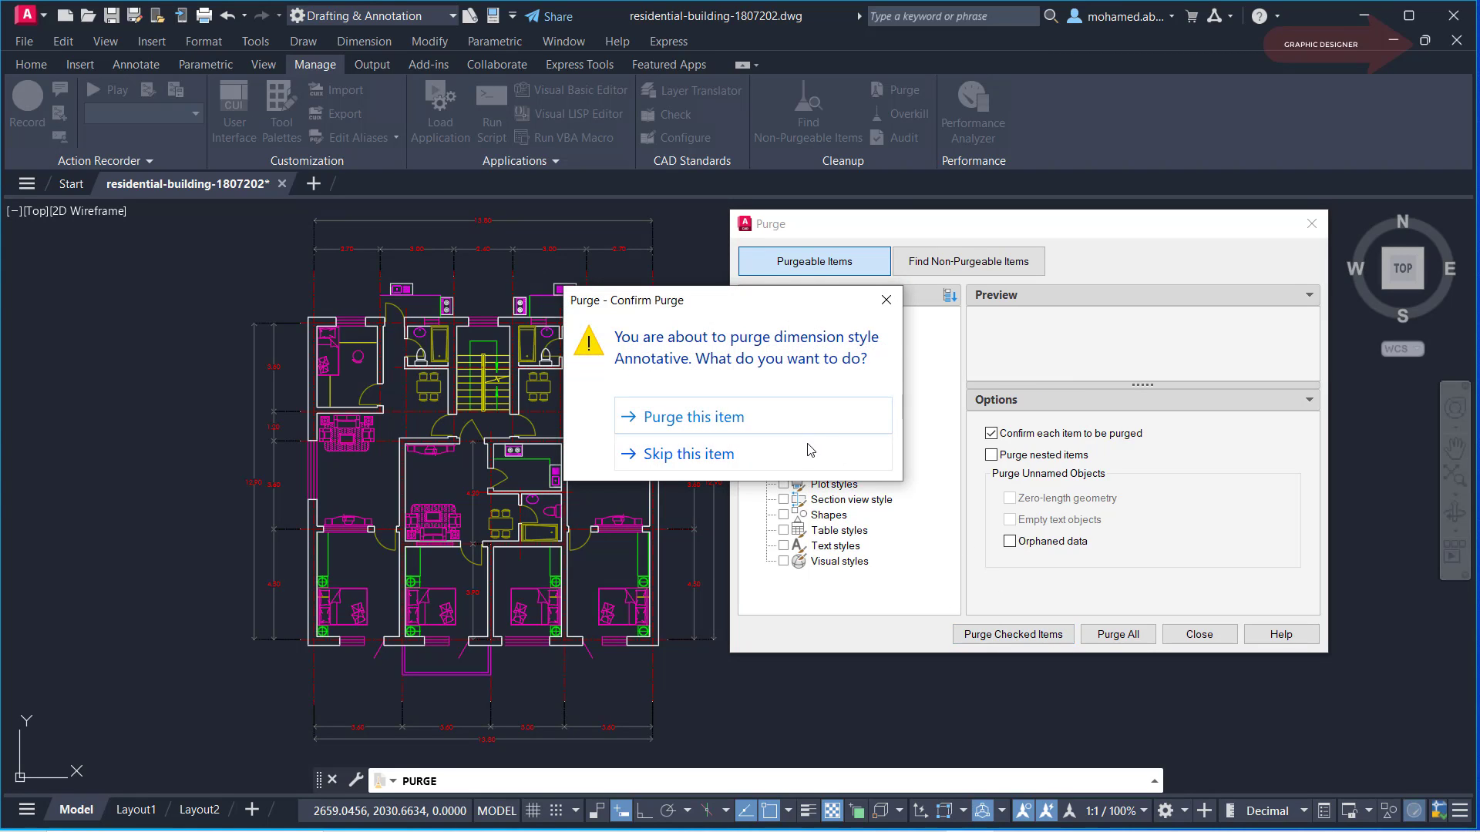
click(690, 420)
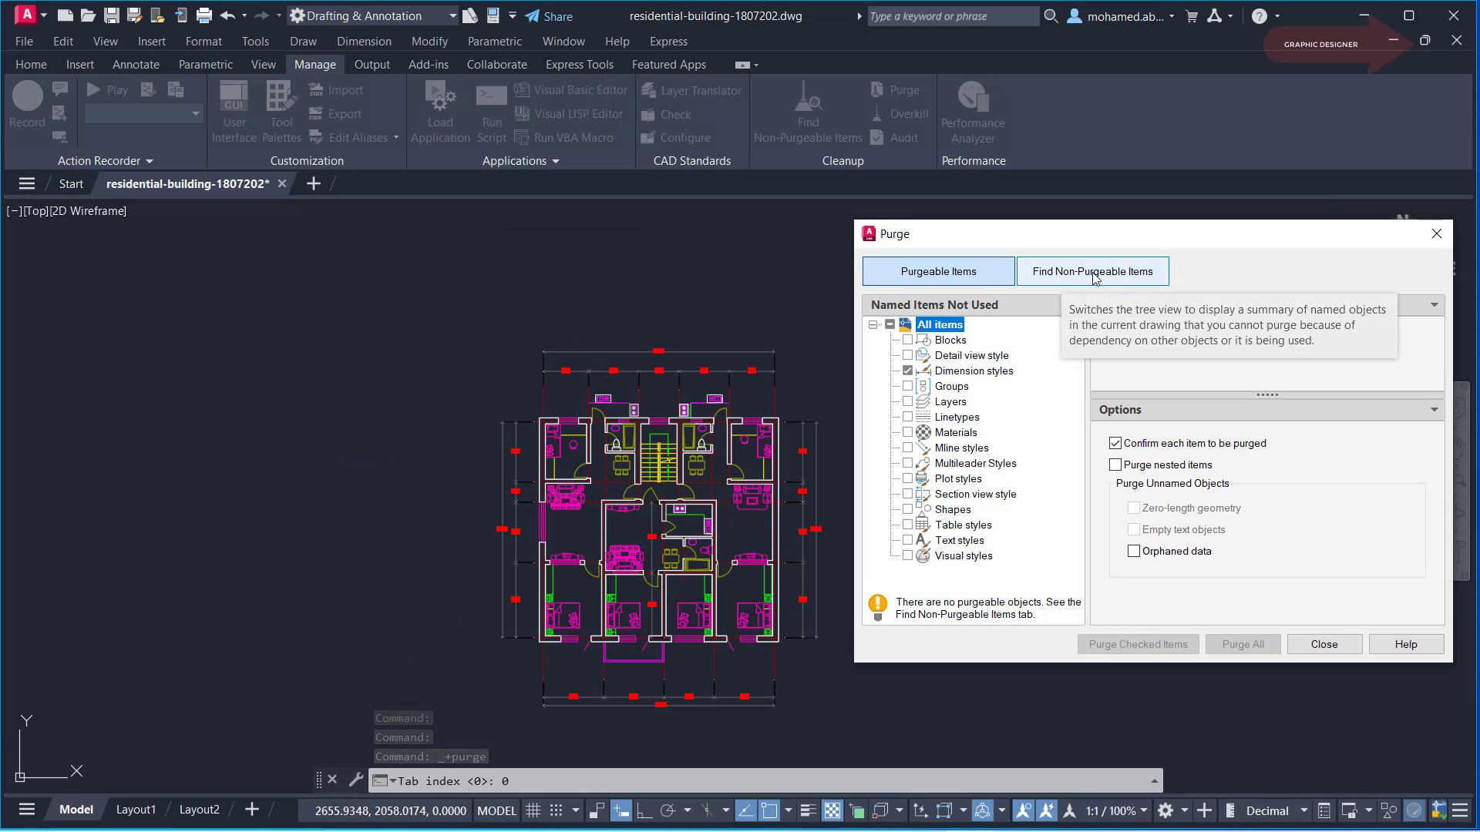
Step: List non-purgeable layers, inspect the TOILET layer, and select its 14 arcs in the drawing
click(1095, 271)
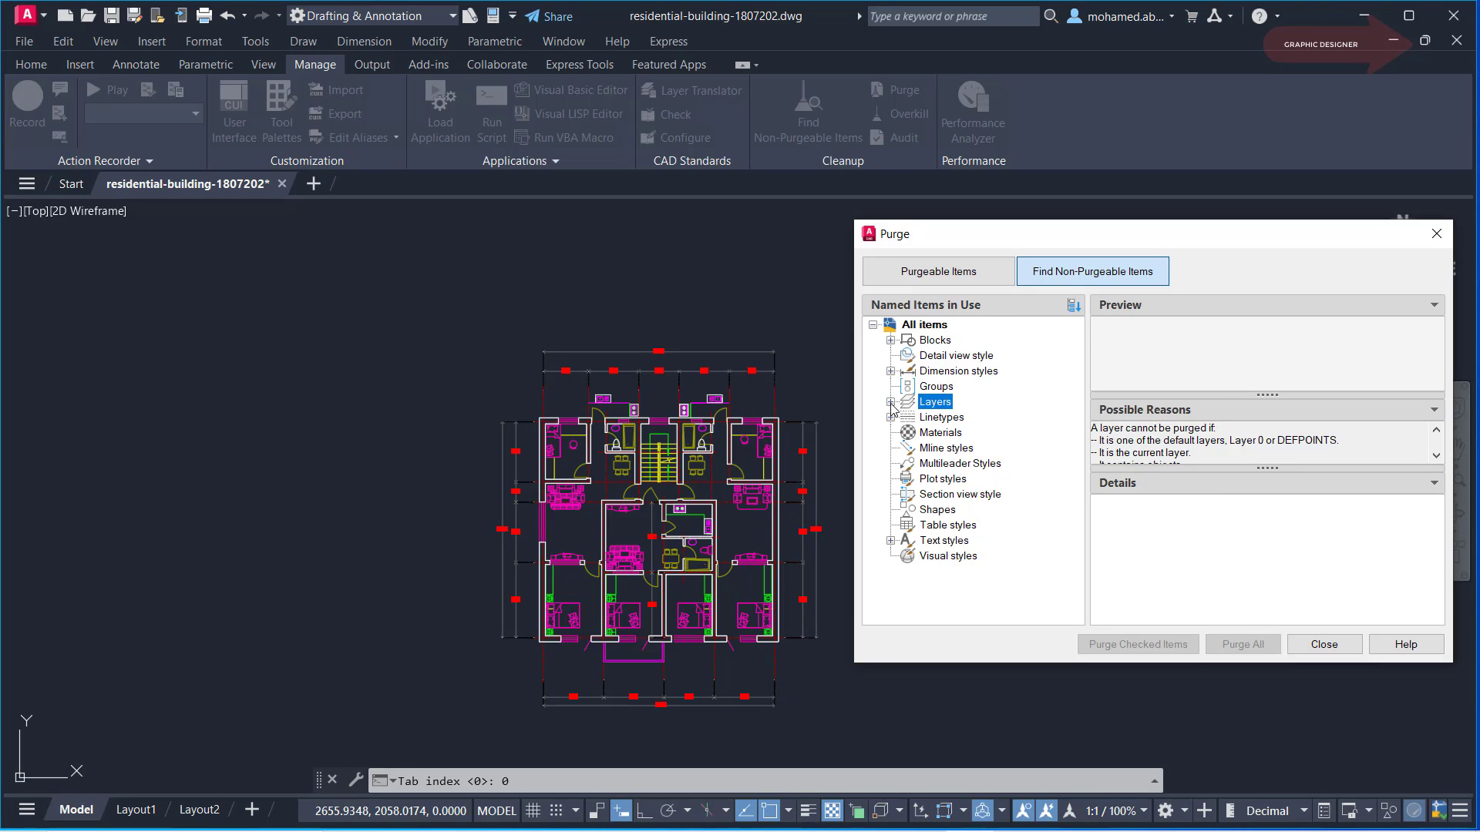
click(890, 403)
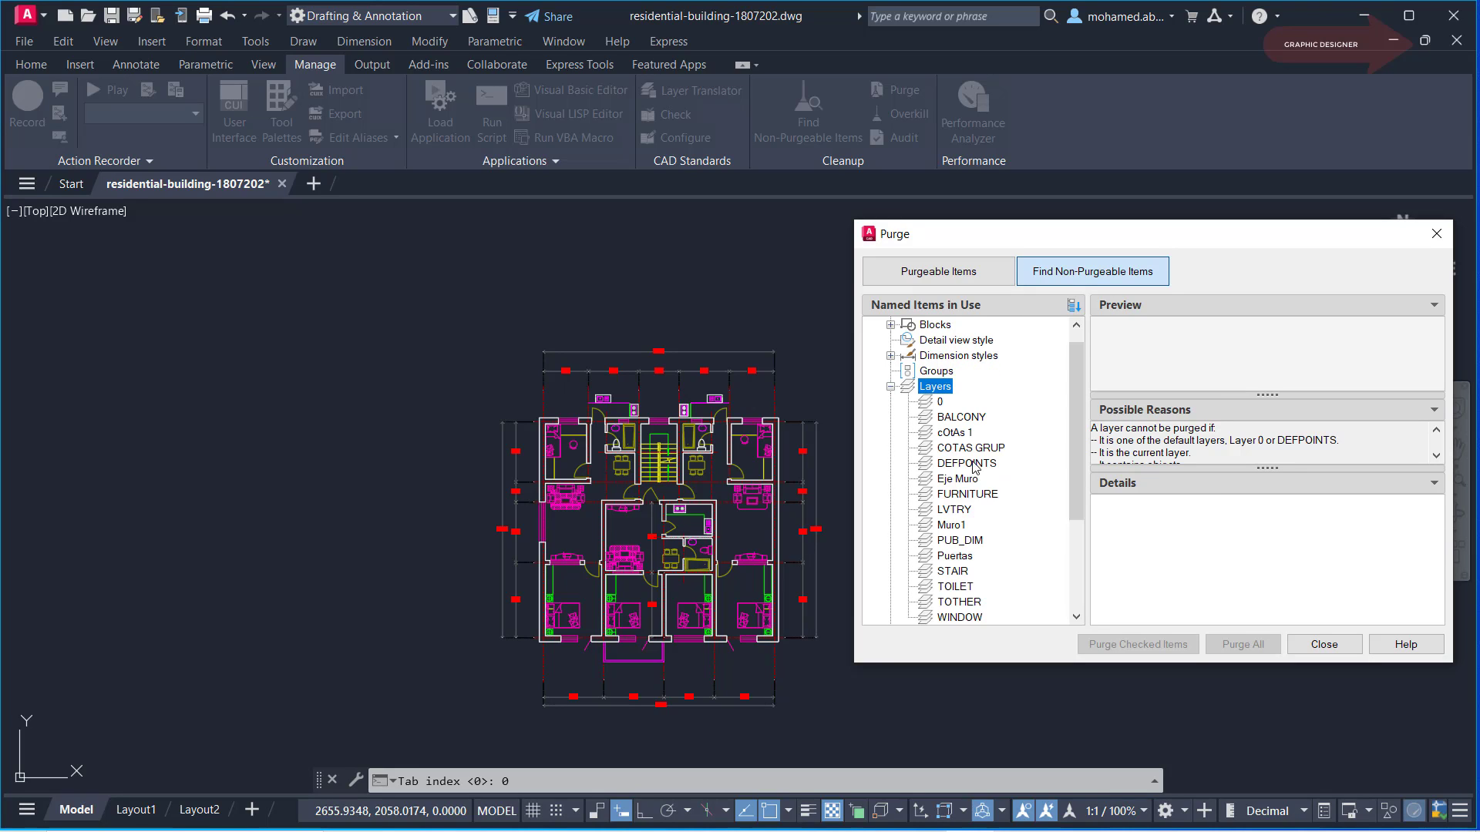
scroll(974, 464, down, 3)
scroll(983, 428, up, 1)
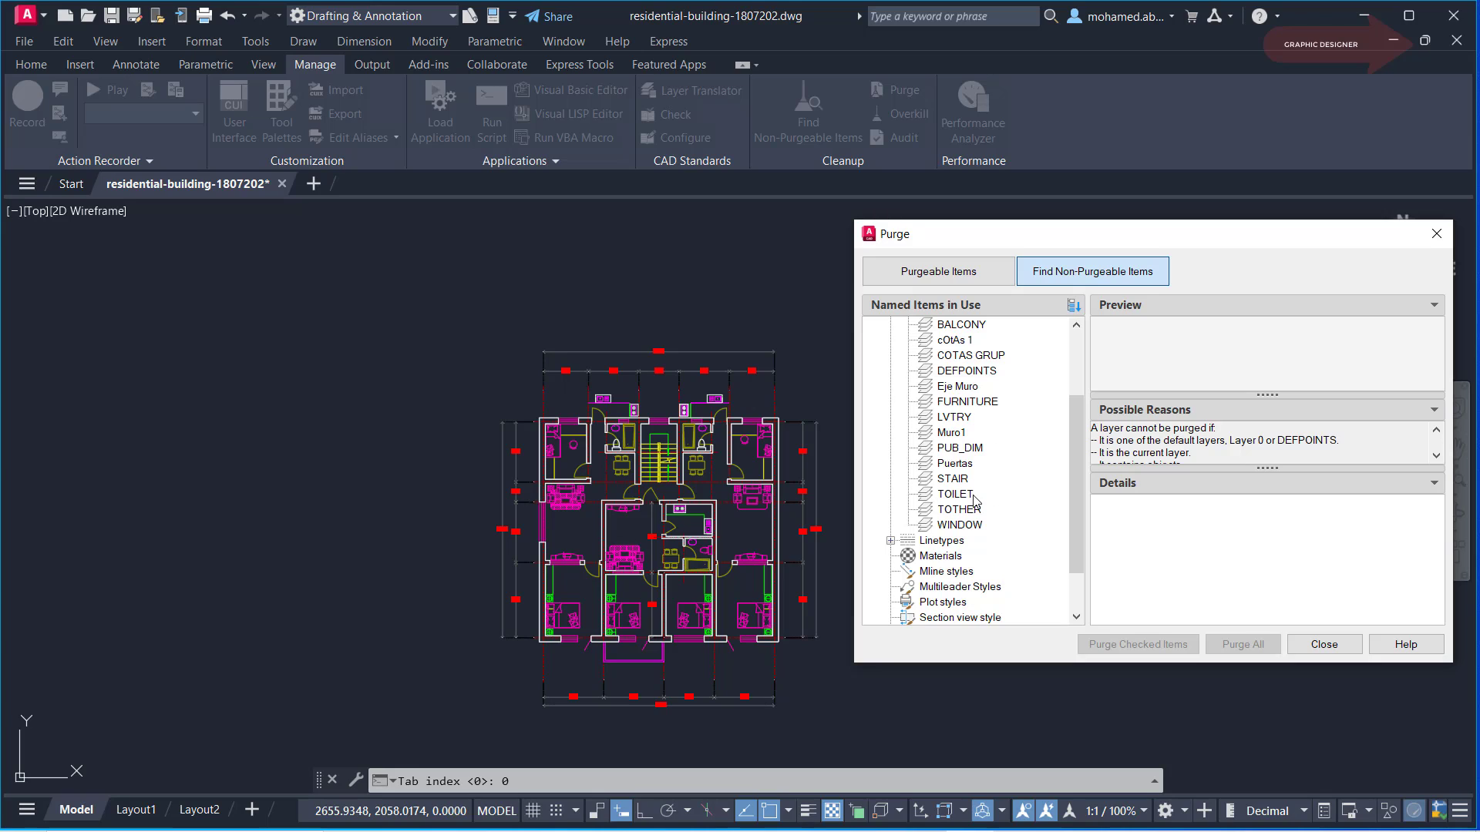
click(970, 499)
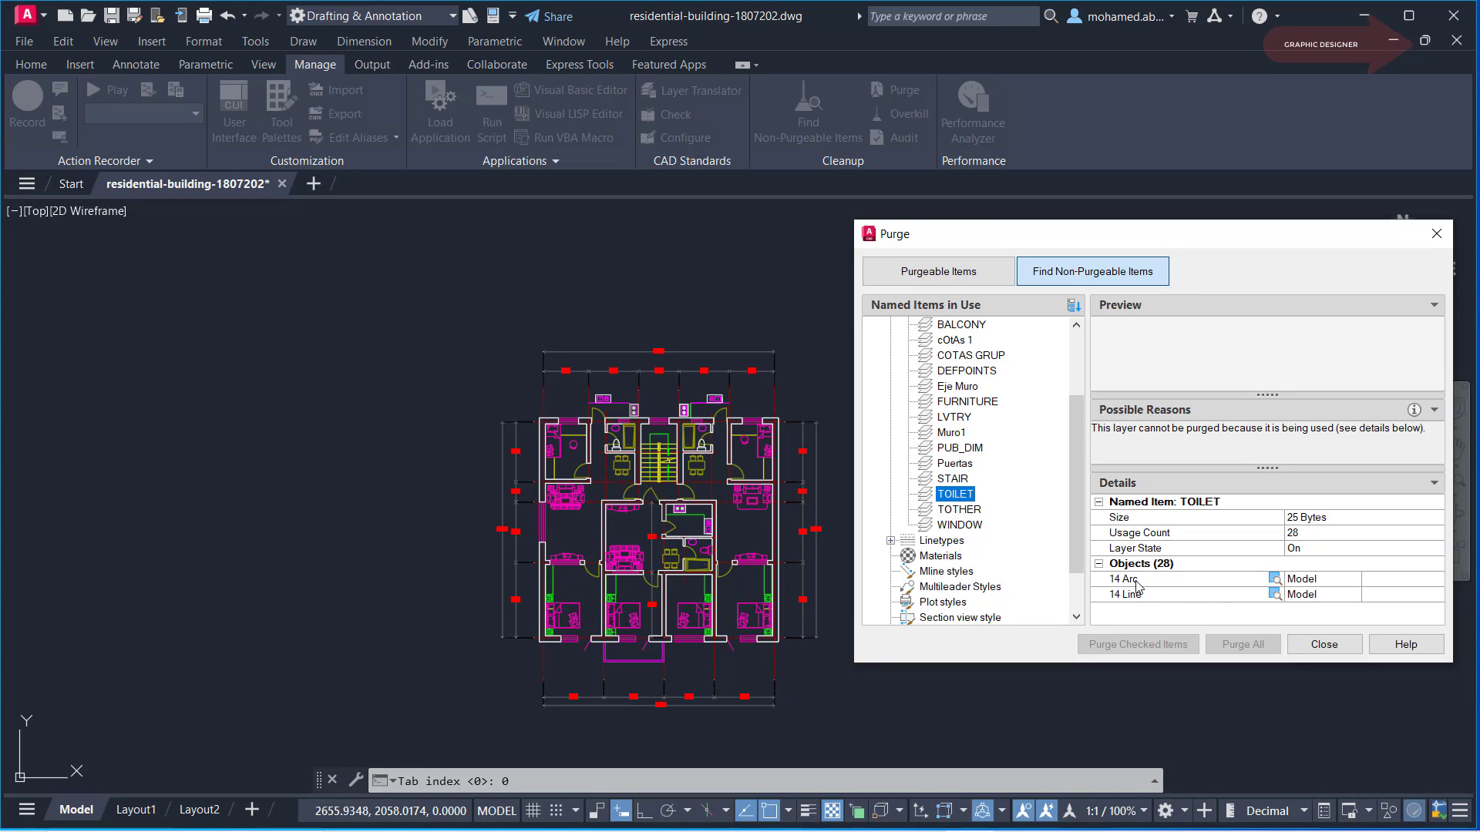
click(1275, 580)
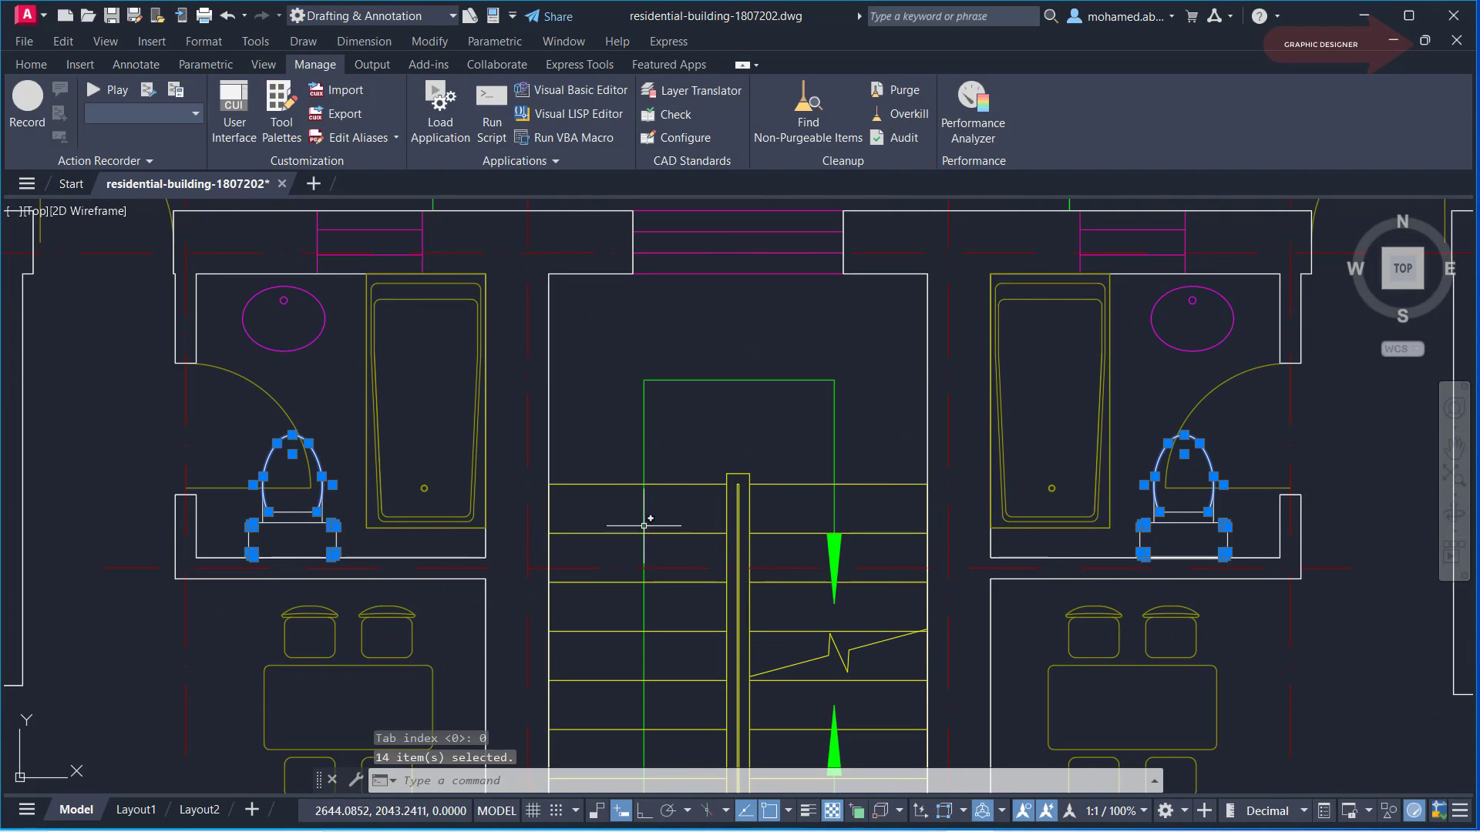
Step: Zoom out and pan to show the overlapping white and yellow rectangles
scroll(1164, 555, down, 3)
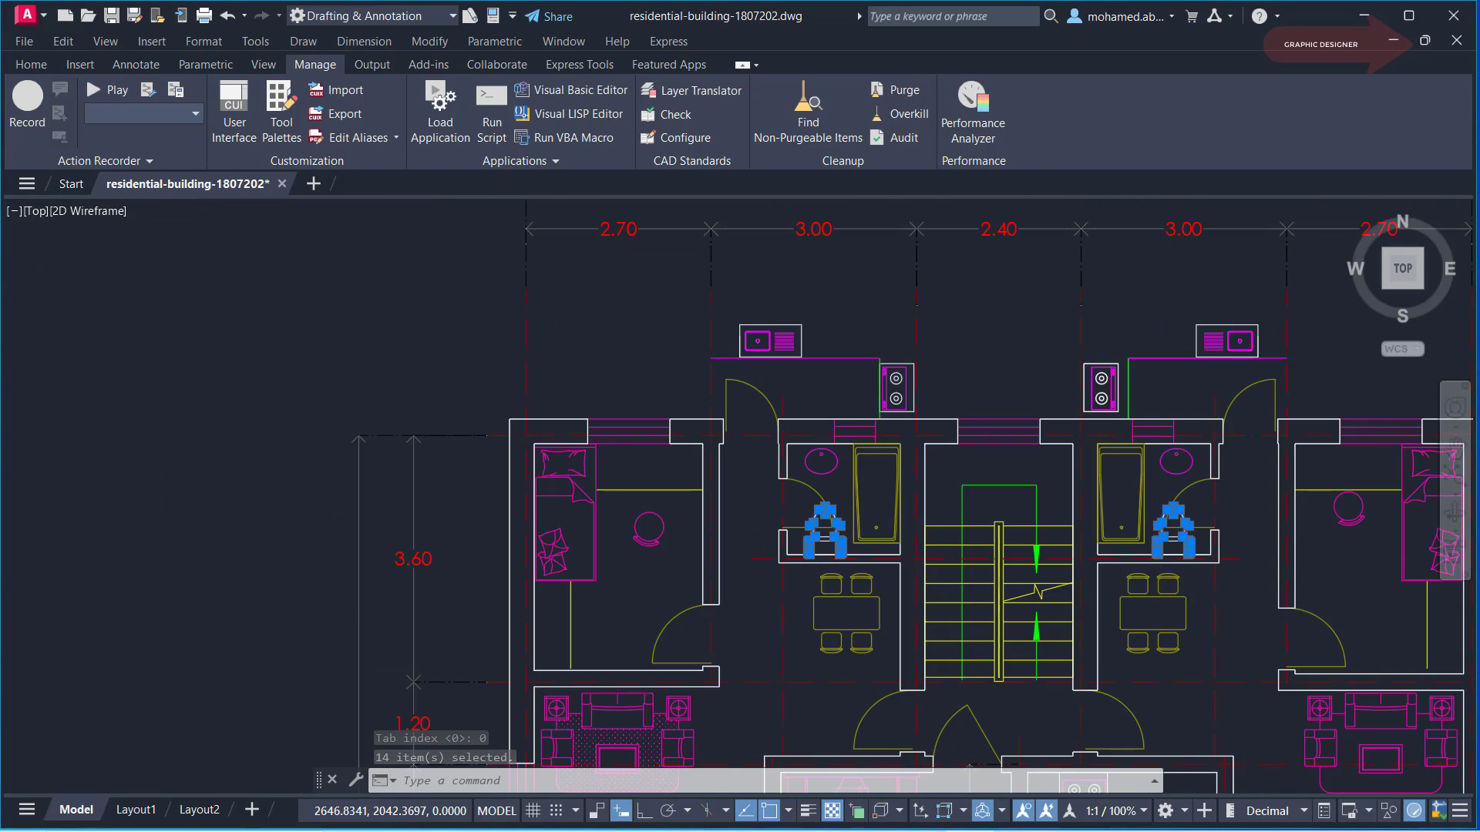
scroll(994, 548, down, 3)
mouse_move(1087, 617)
middle_down()
mouse_move(763, 451)
mouse_move(735, 450)
middle_up()
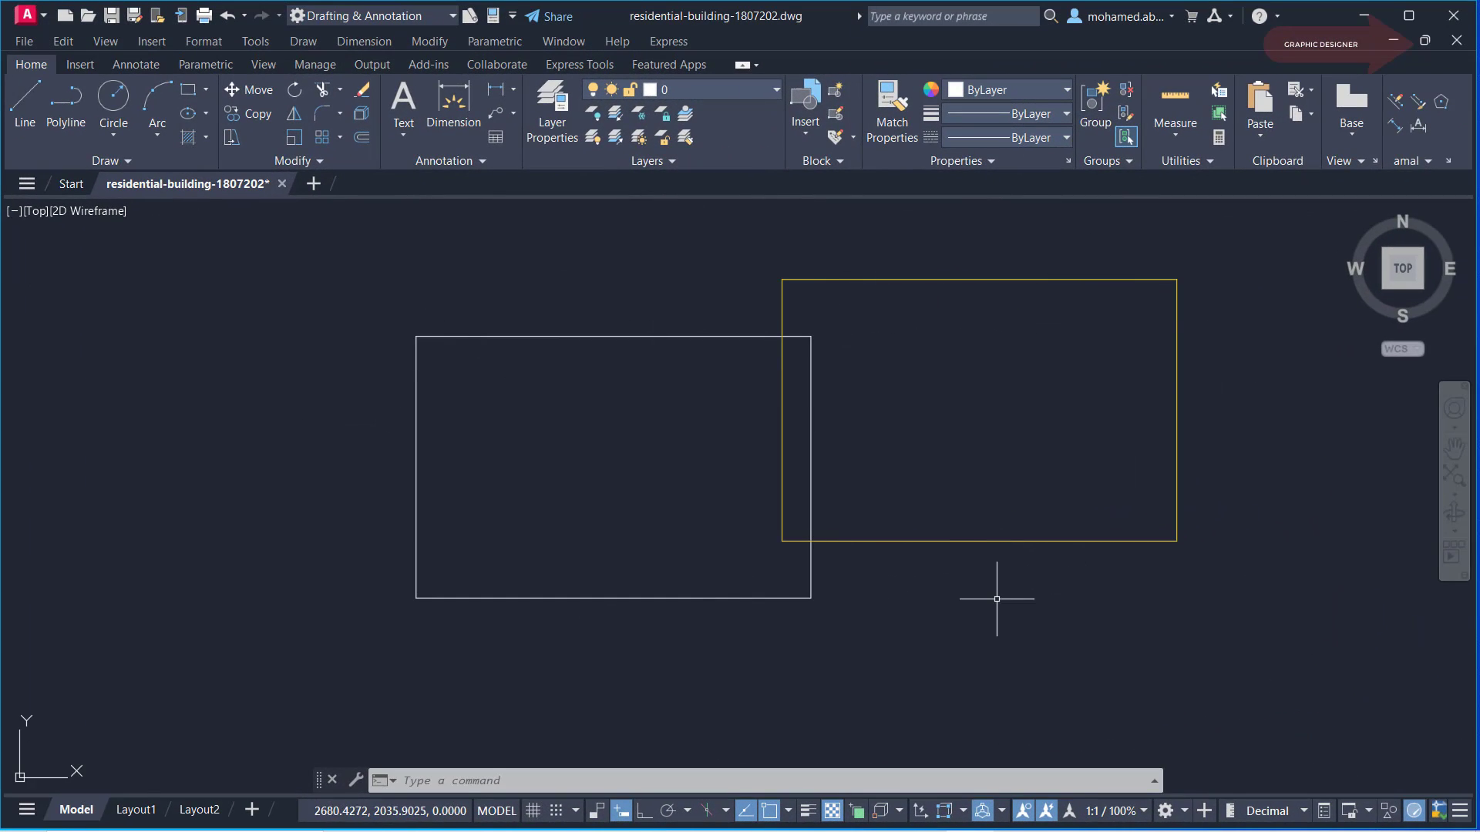
Step: Move the yellow rectangle centre-to-centre onto the white rectangle
text(m)
key(Return)
click(1069, 541)
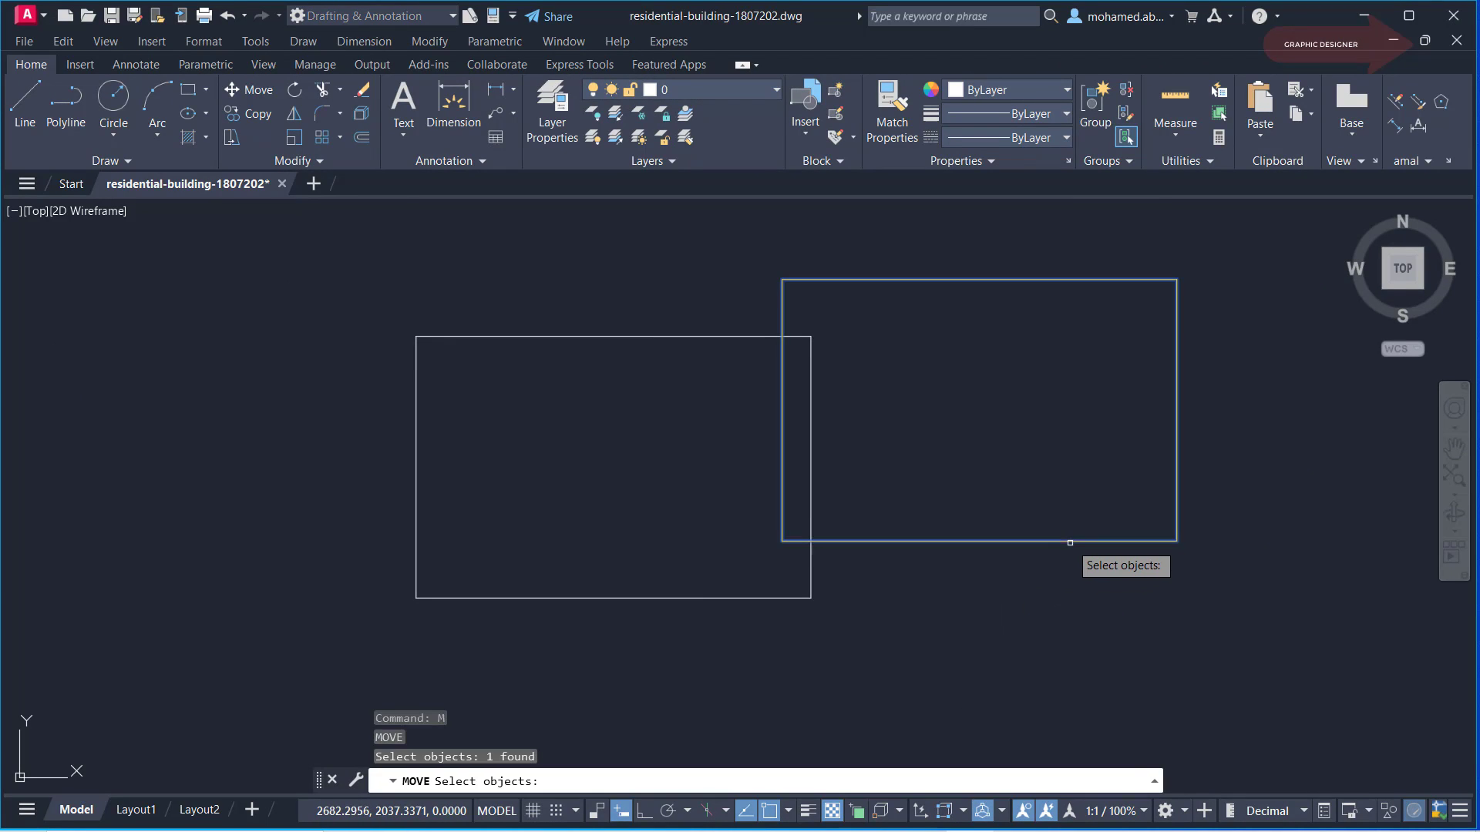
key(Return)
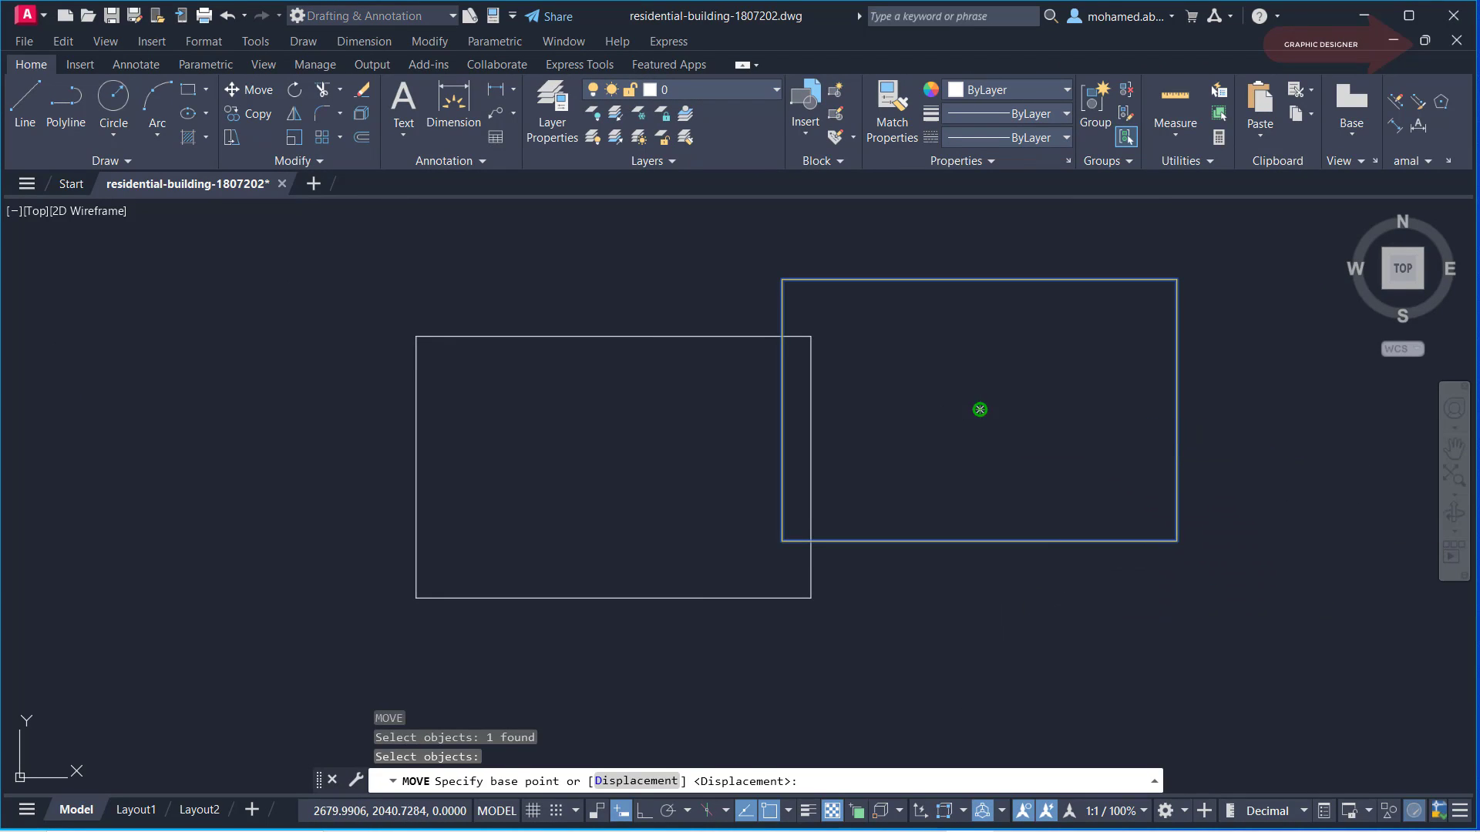
click(979, 410)
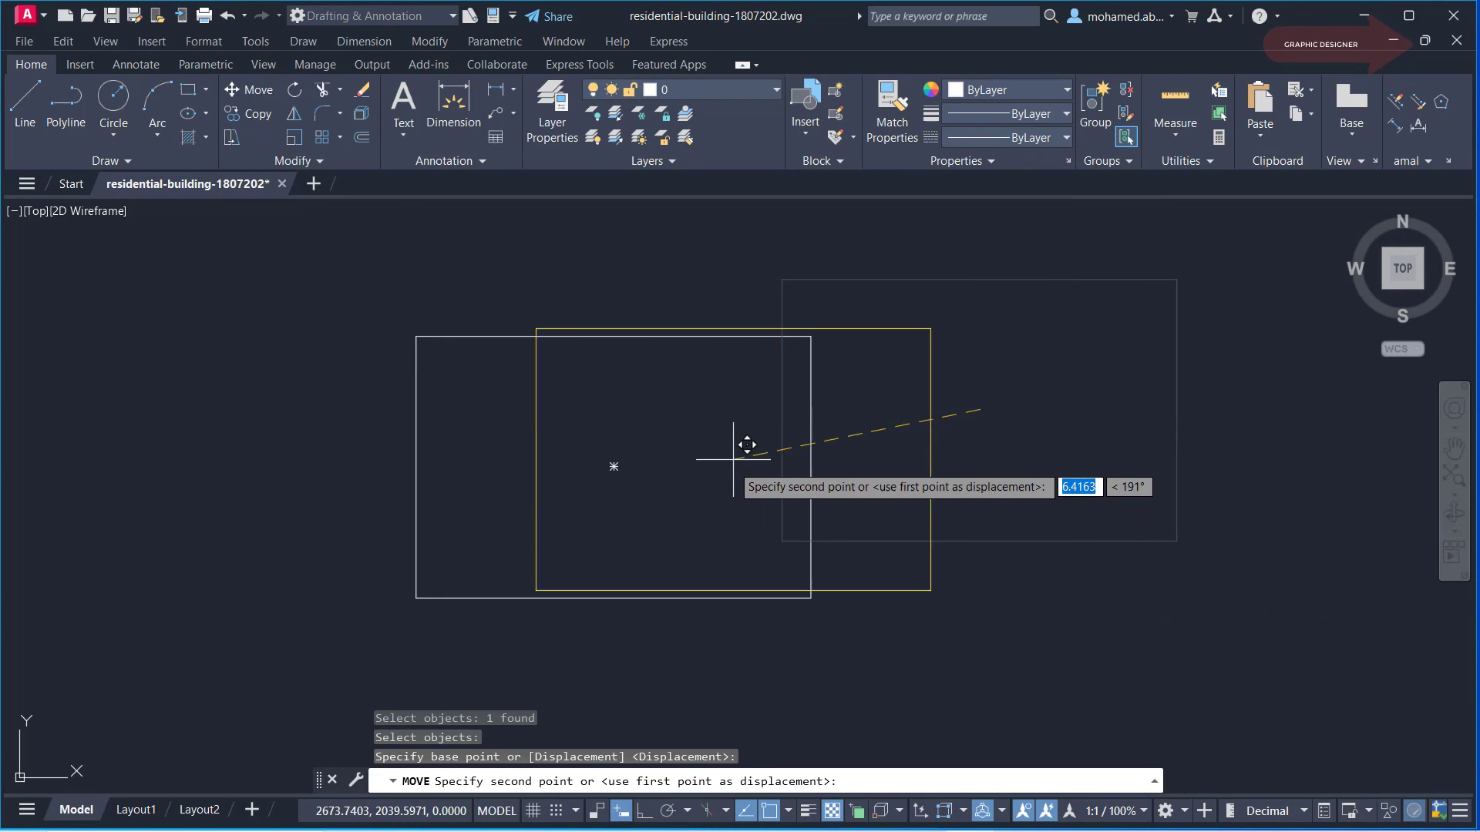
click(613, 467)
click(852, 307)
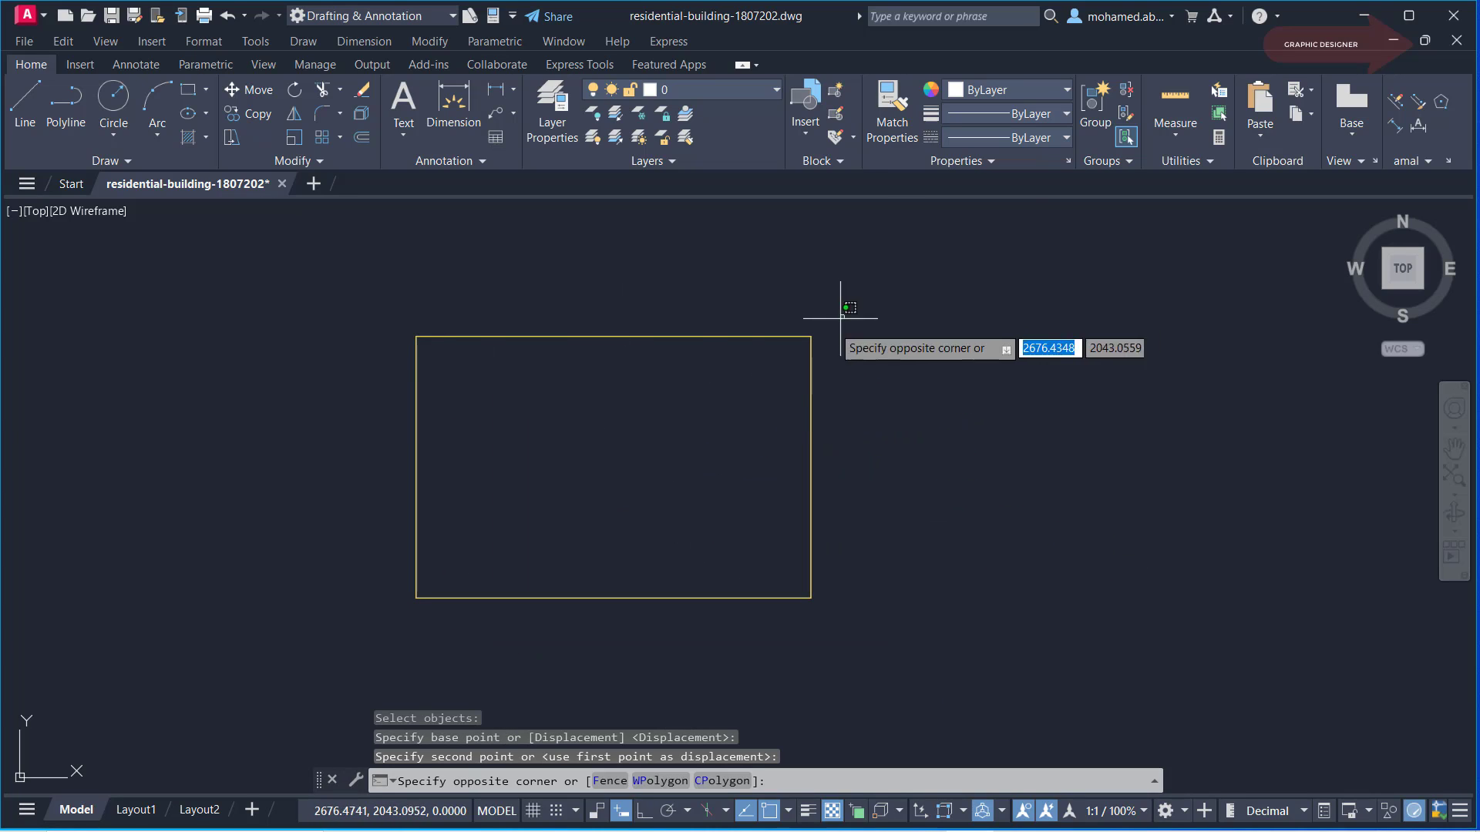
click(929, 478)
key(Escape)
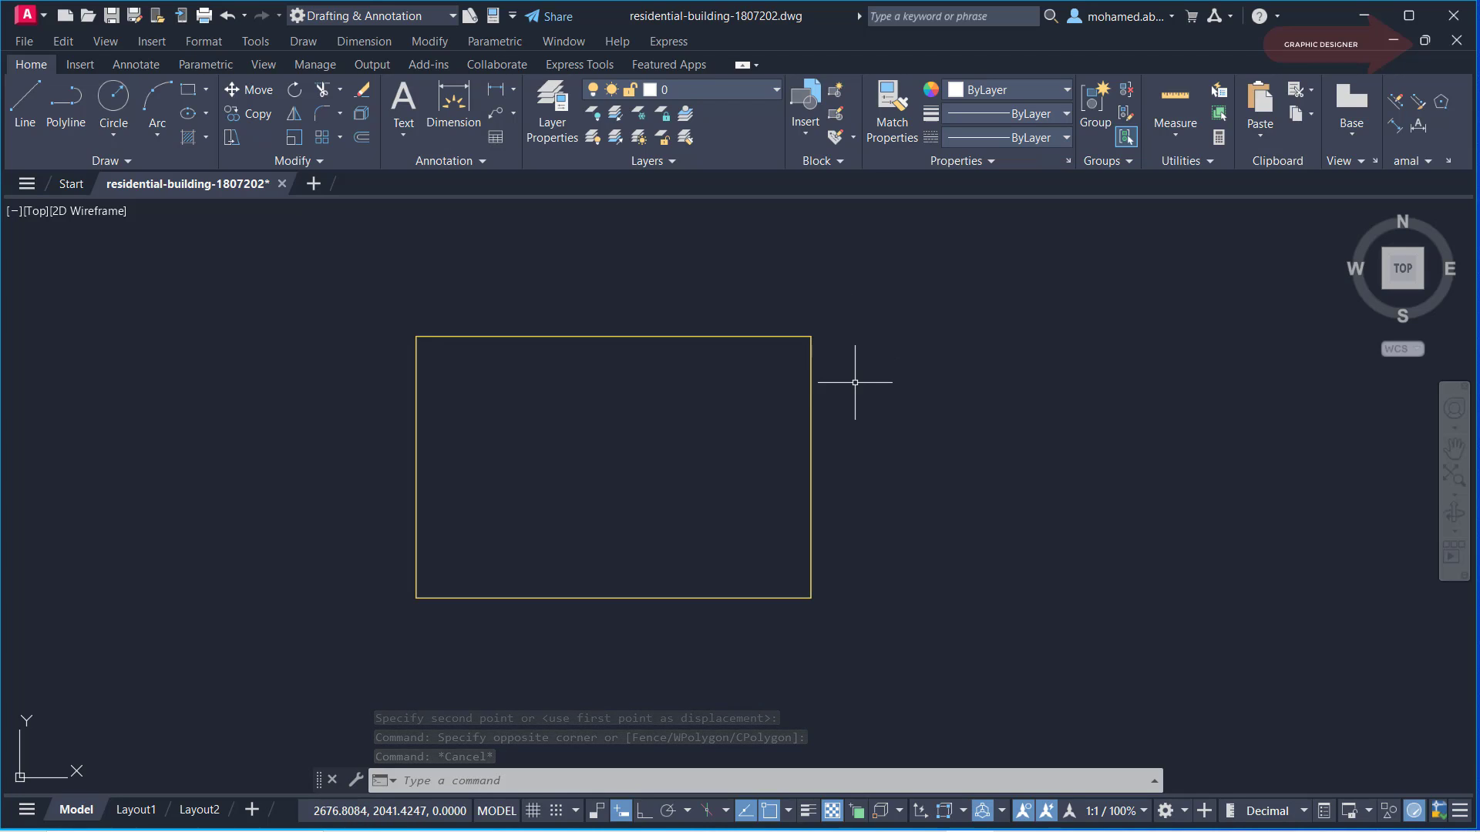
Step: Run OVERKILL on the two stacked rectangles to delete the 1 duplicate
text(o)
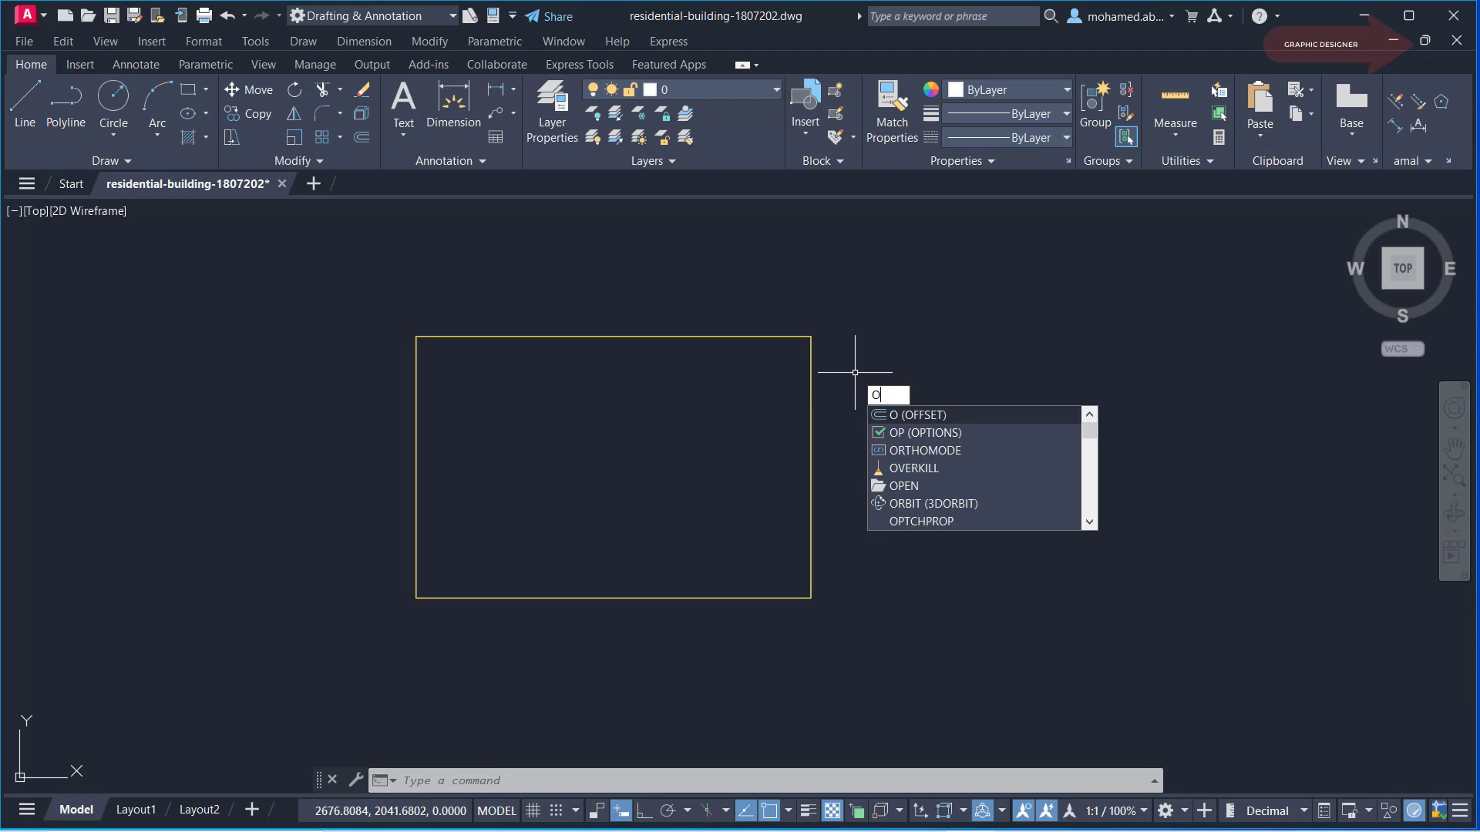
text(v)
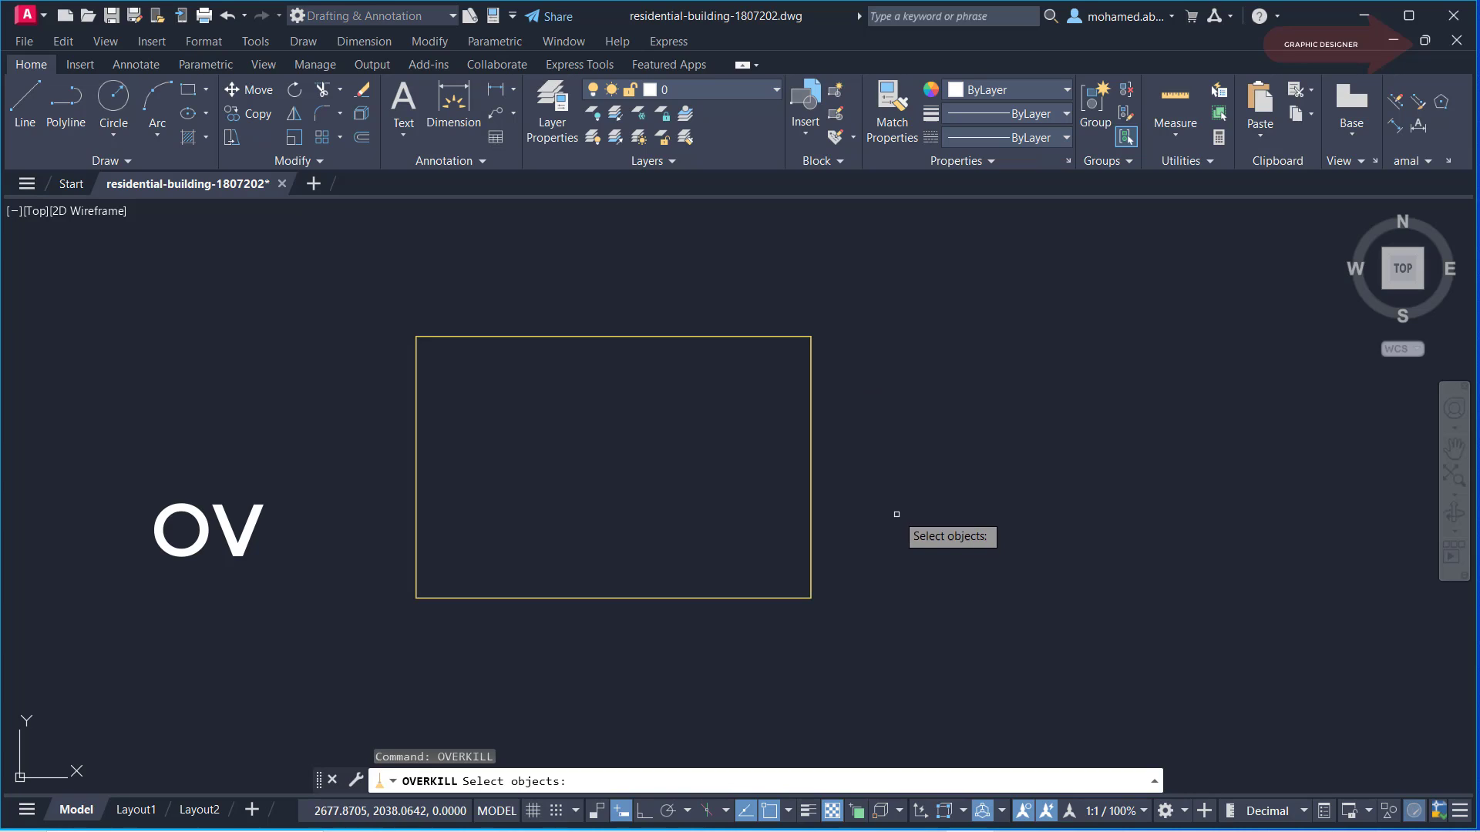
click(865, 345)
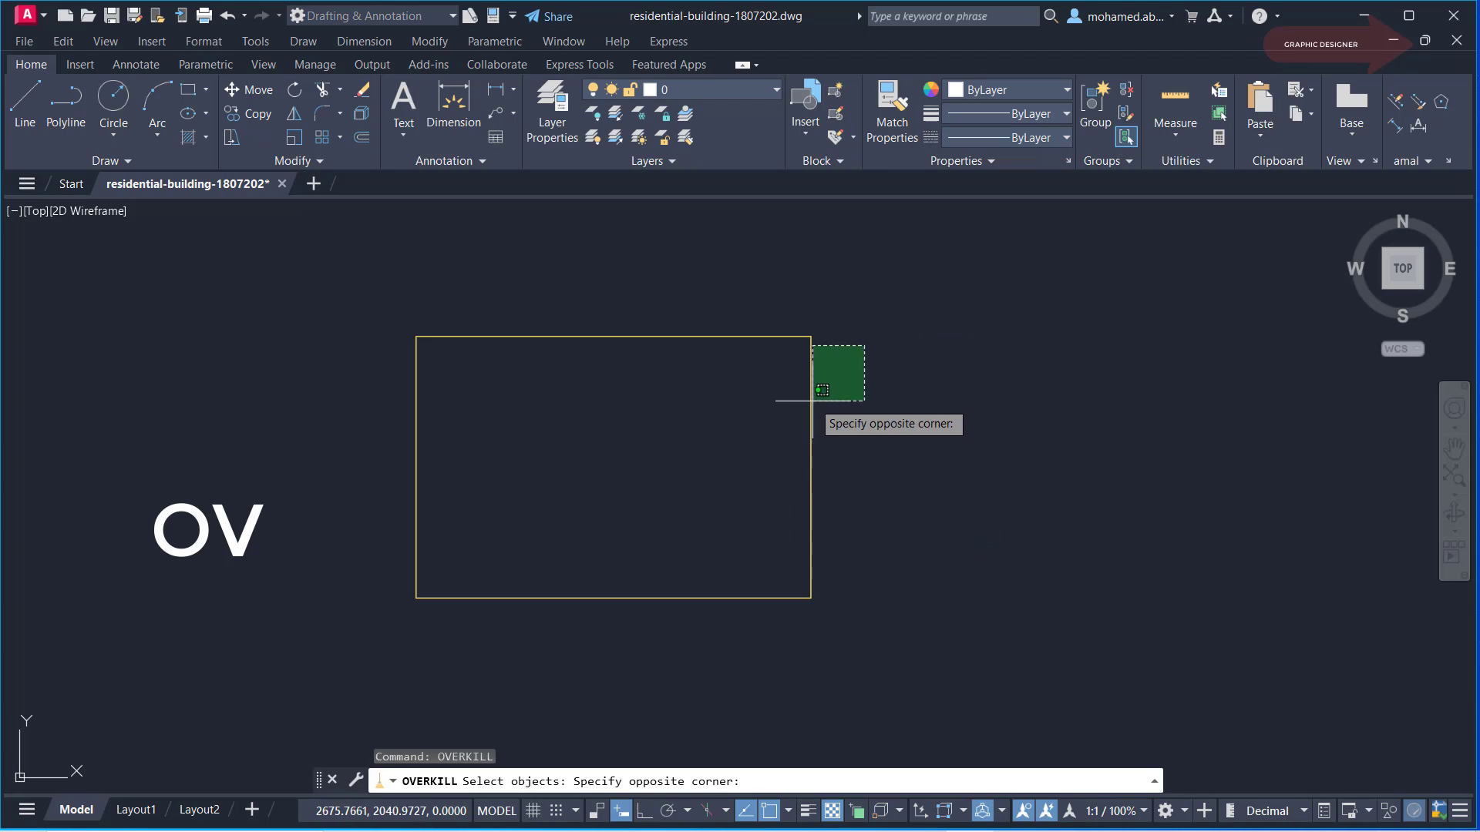
click(713, 455)
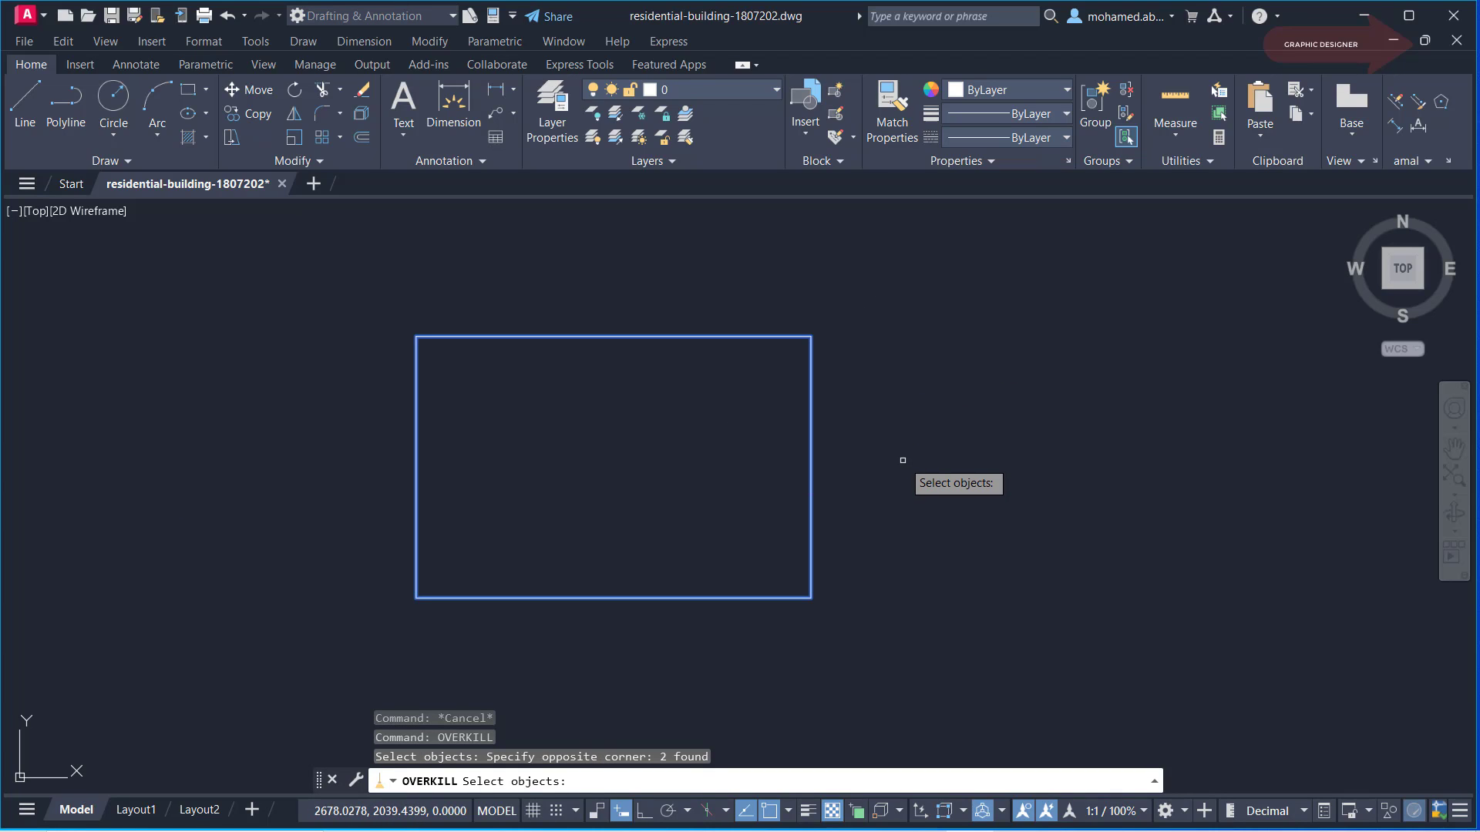
key(Return)
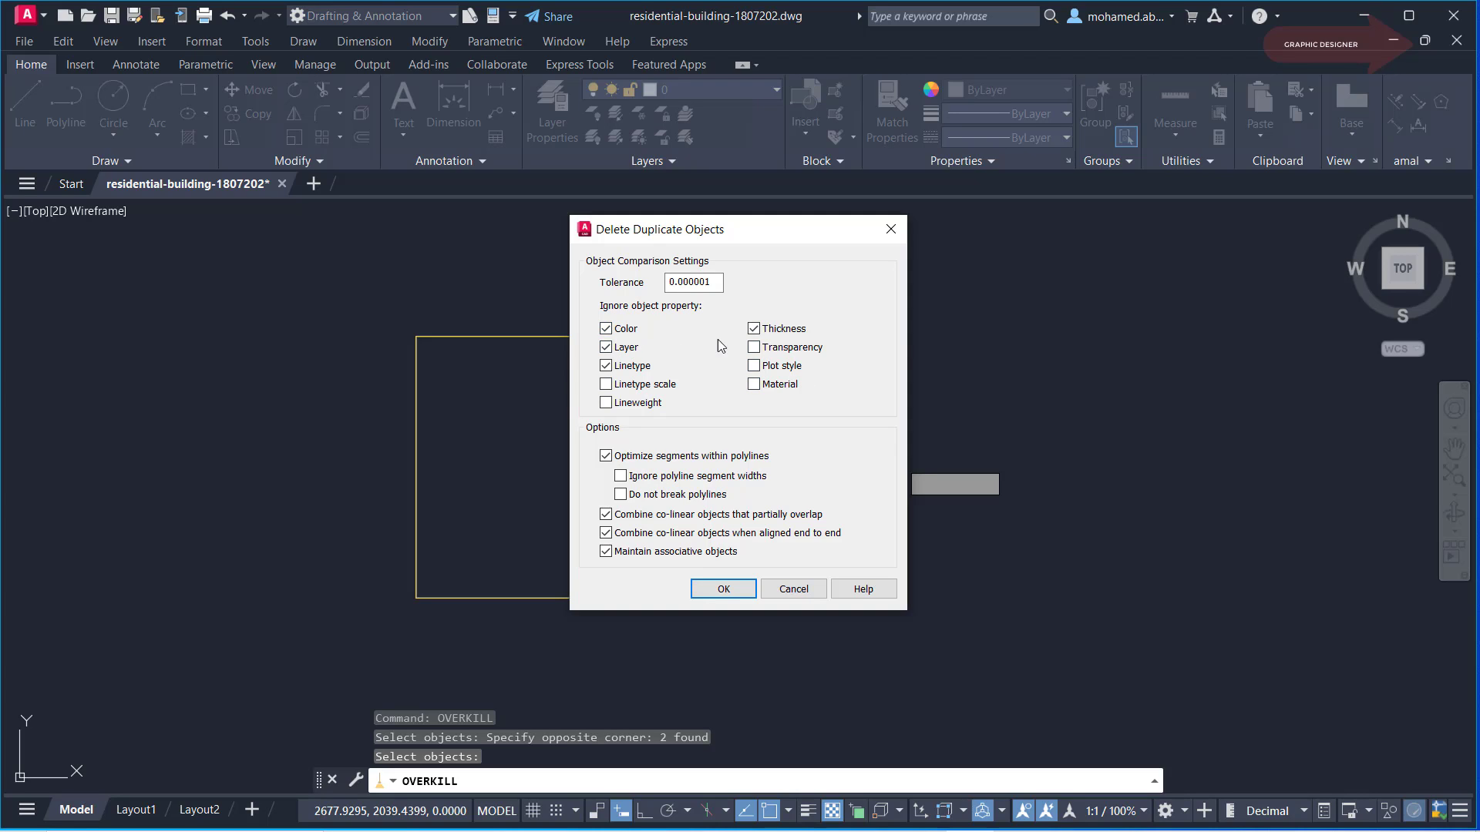
click(724, 591)
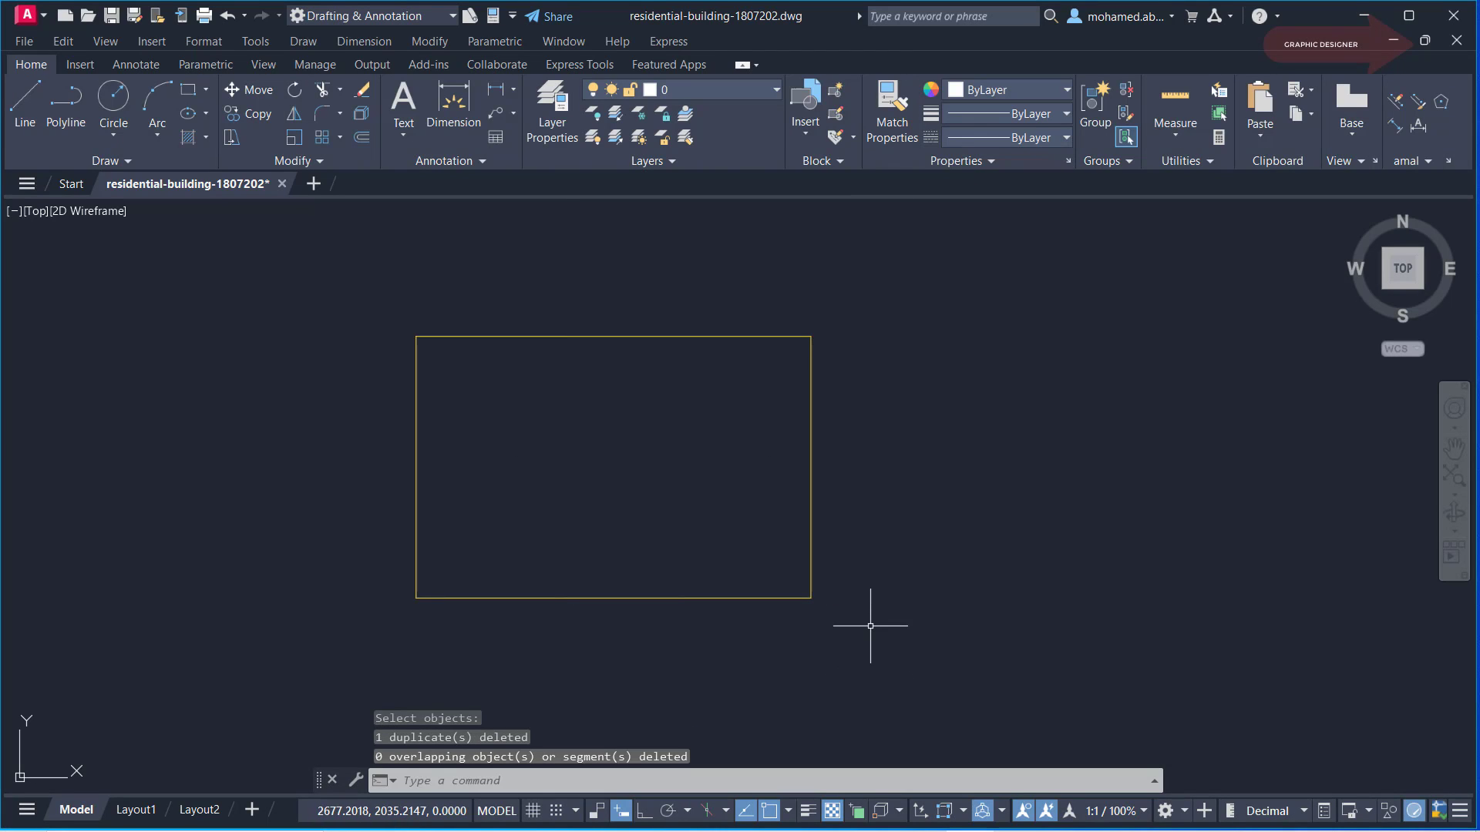
text(m)
key(Return)
click(810, 585)
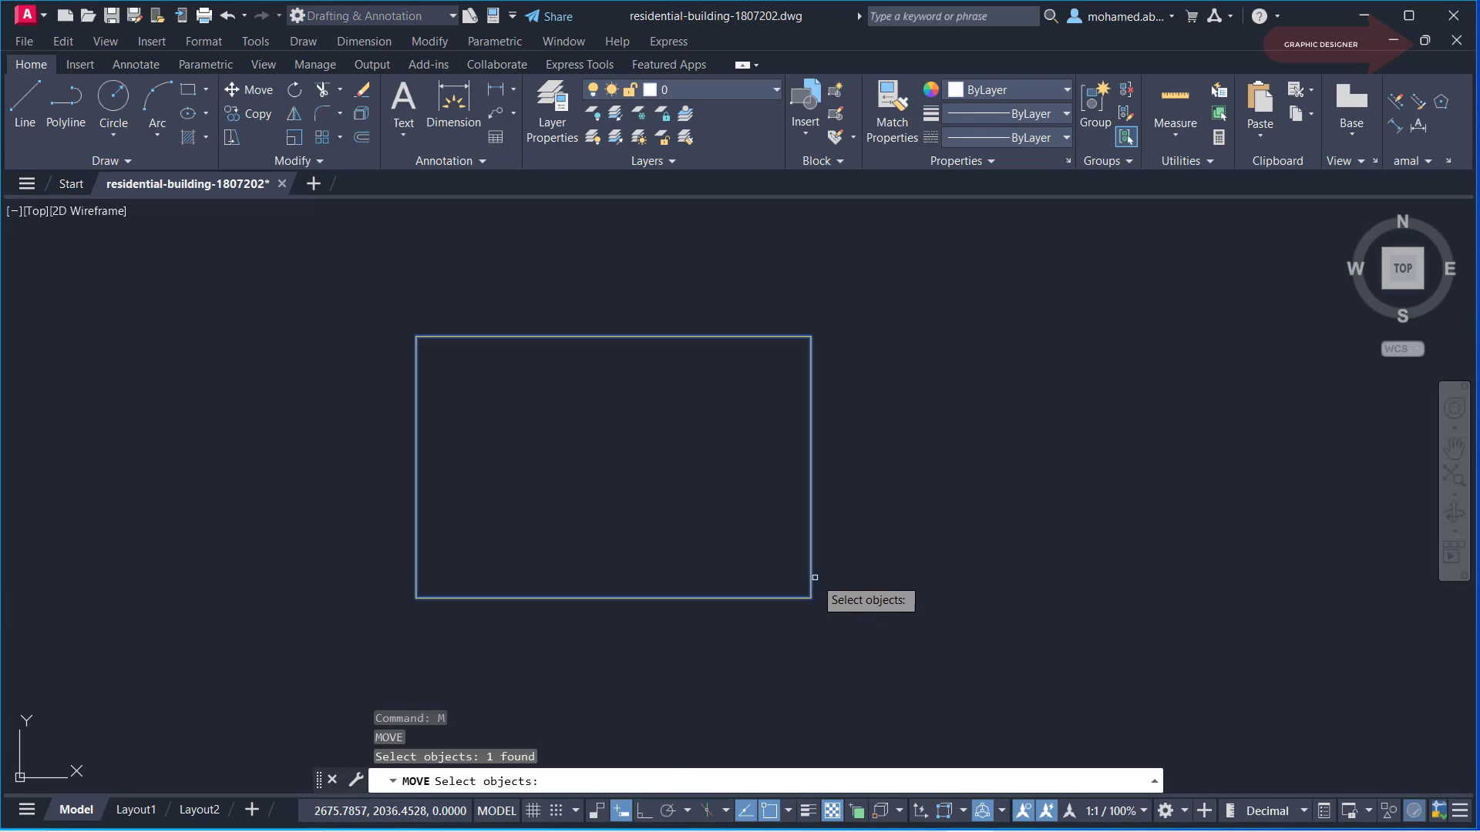
key(Return)
click(811, 596)
click(1301, 578)
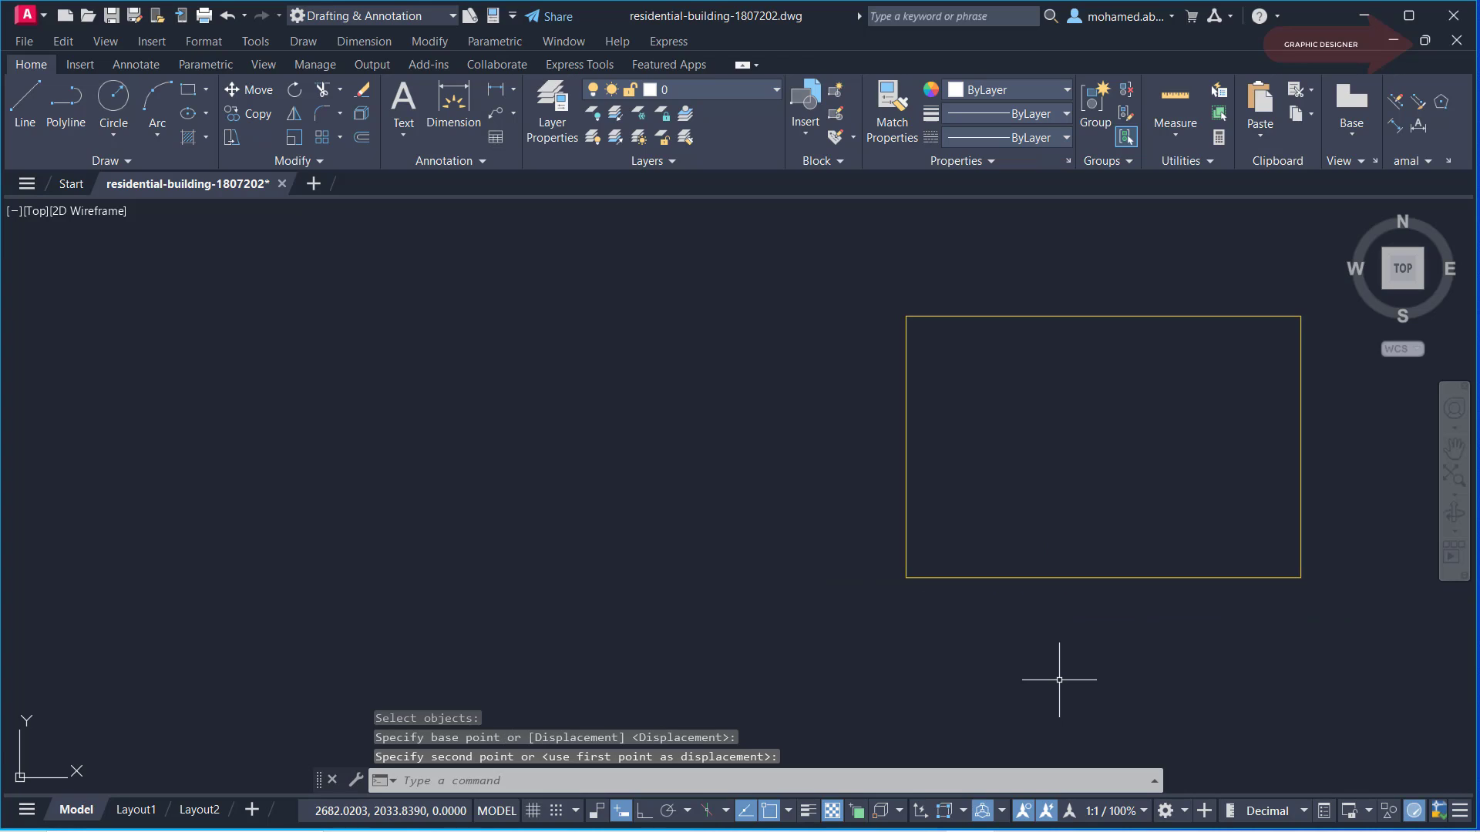
text(u)
key(Return)
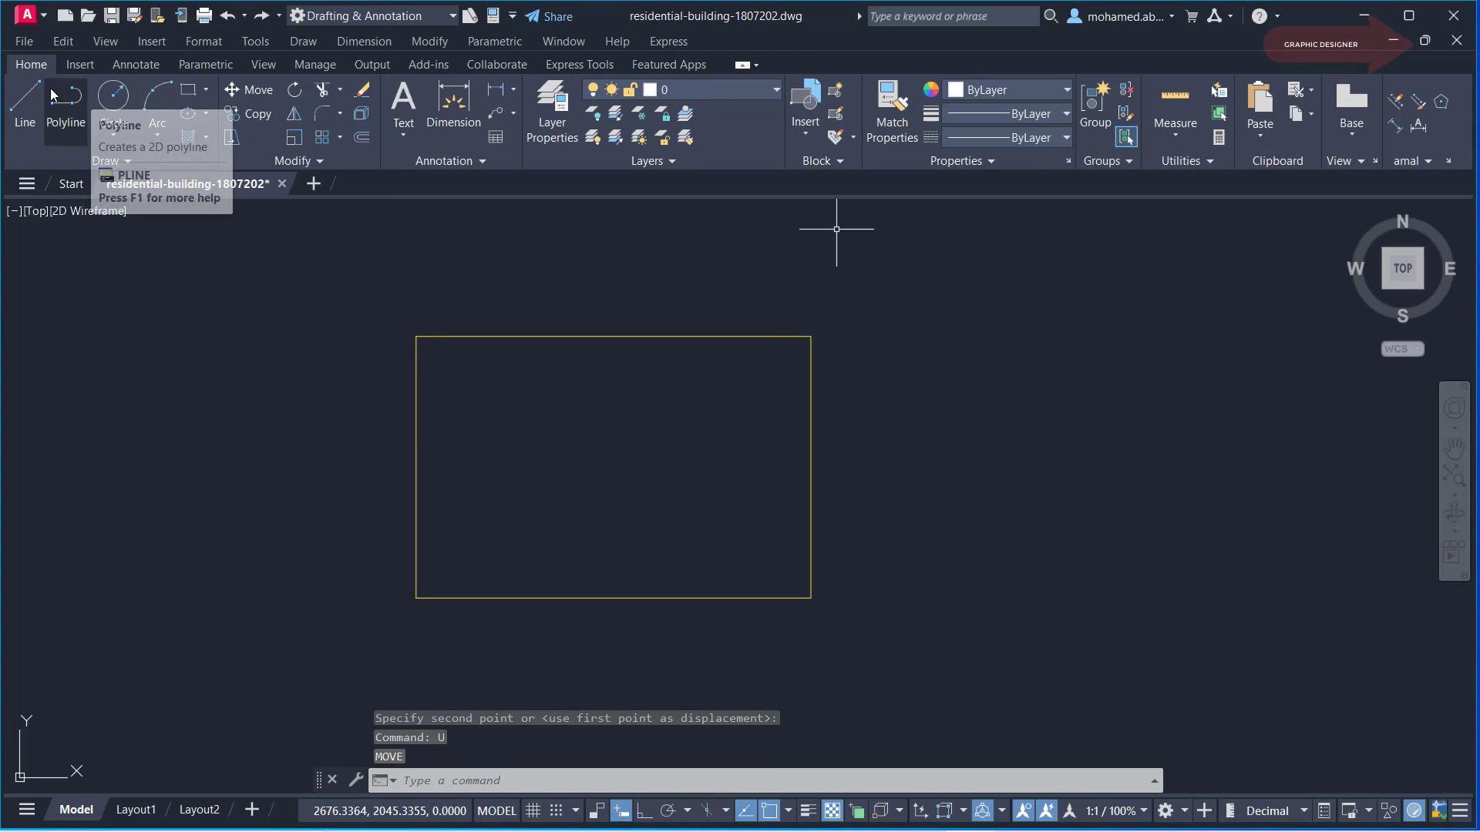
Step: Draw a diagonal line to the right of the rectangle
click(26, 99)
click(950, 367)
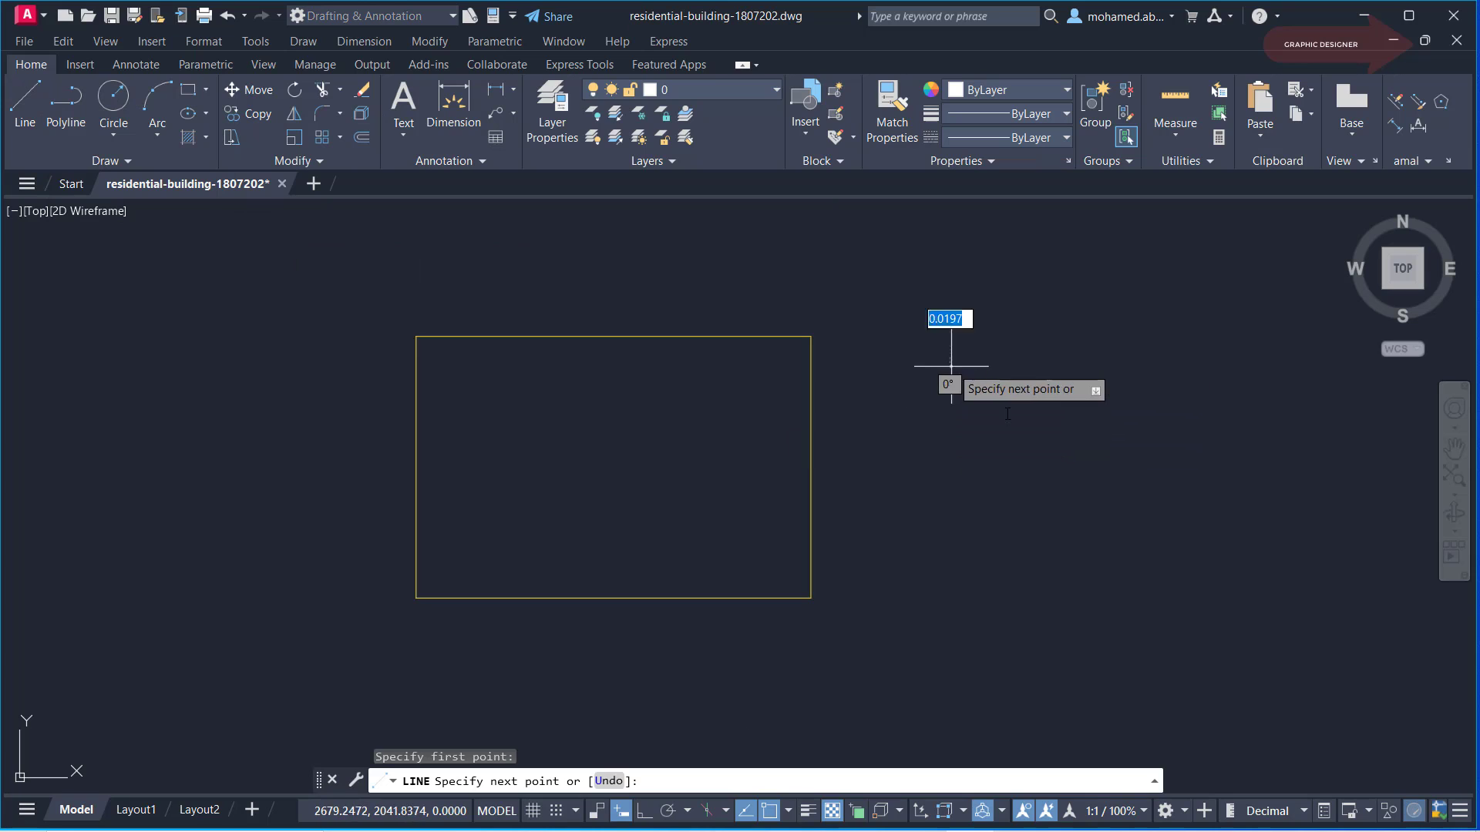
right_click(1288, 604)
click(1318, 616)
Step: Draw a second line exactly over the first, snapping to its endpoints
key(Return)
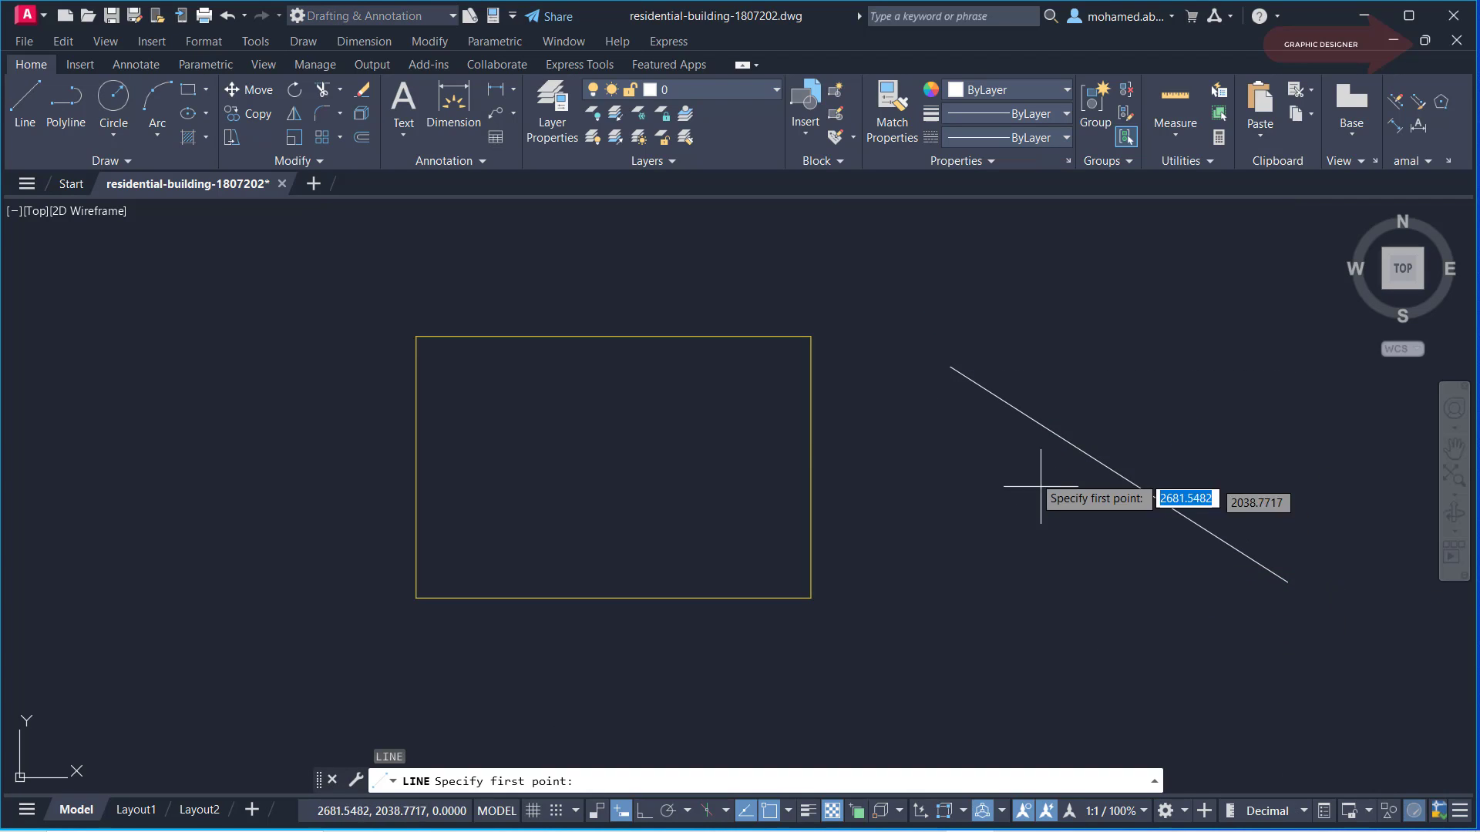
click(951, 367)
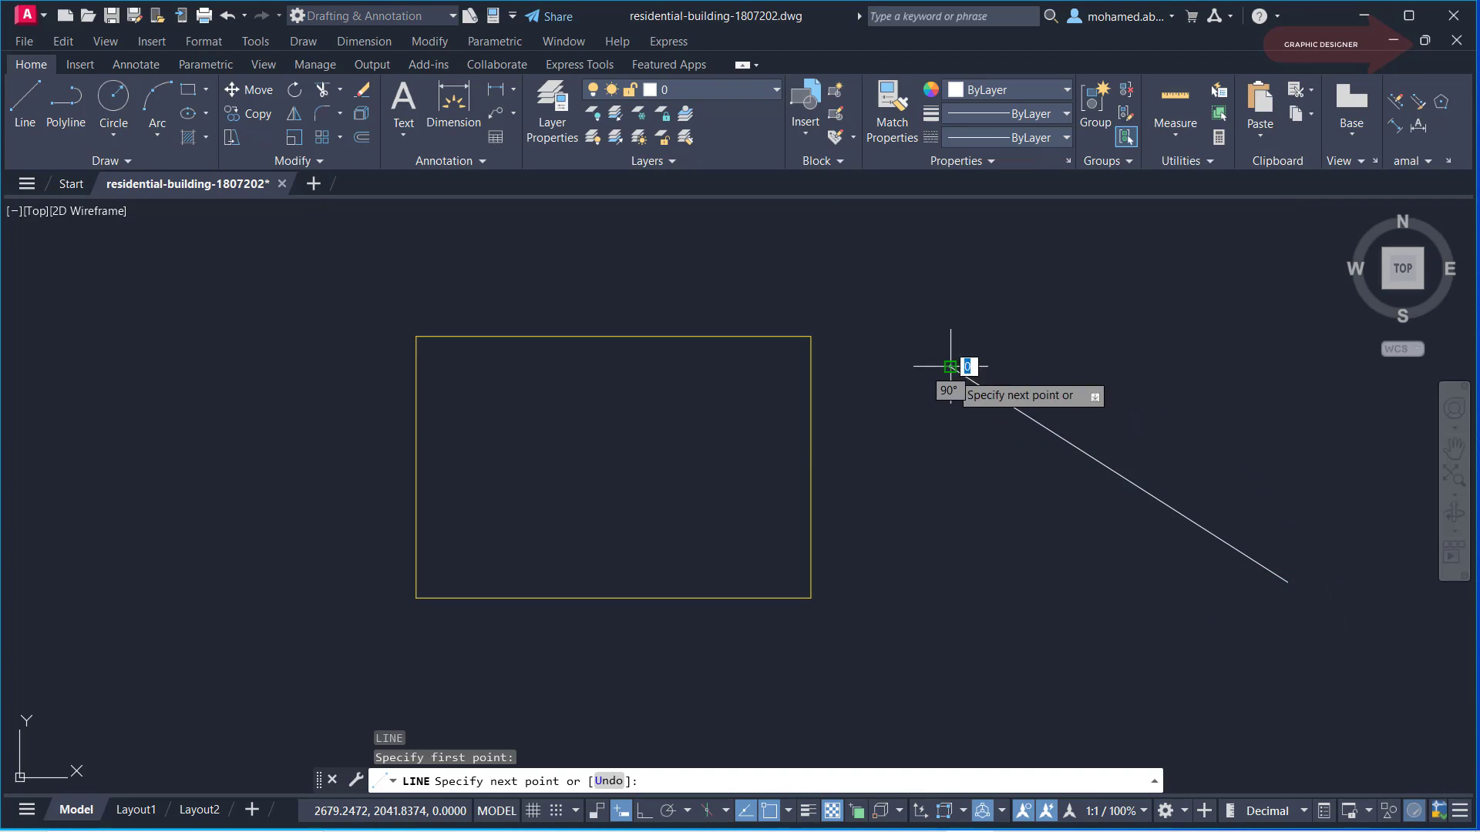
click(1288, 582)
right_click(1217, 641)
click(1275, 441)
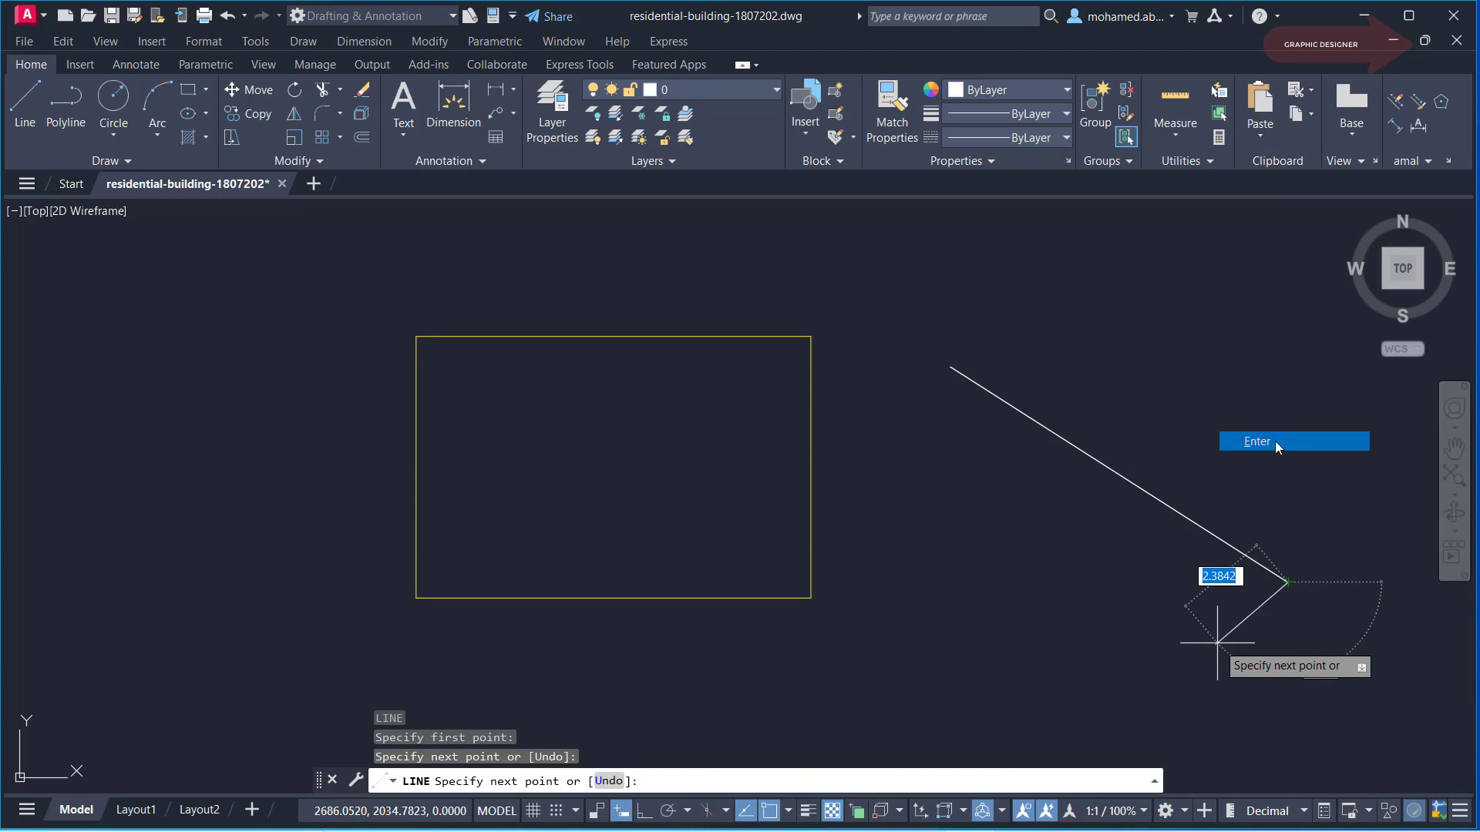
Step: Run OVERKILL on the two overlapping diagonal lines to remove the duplicate
text(O)
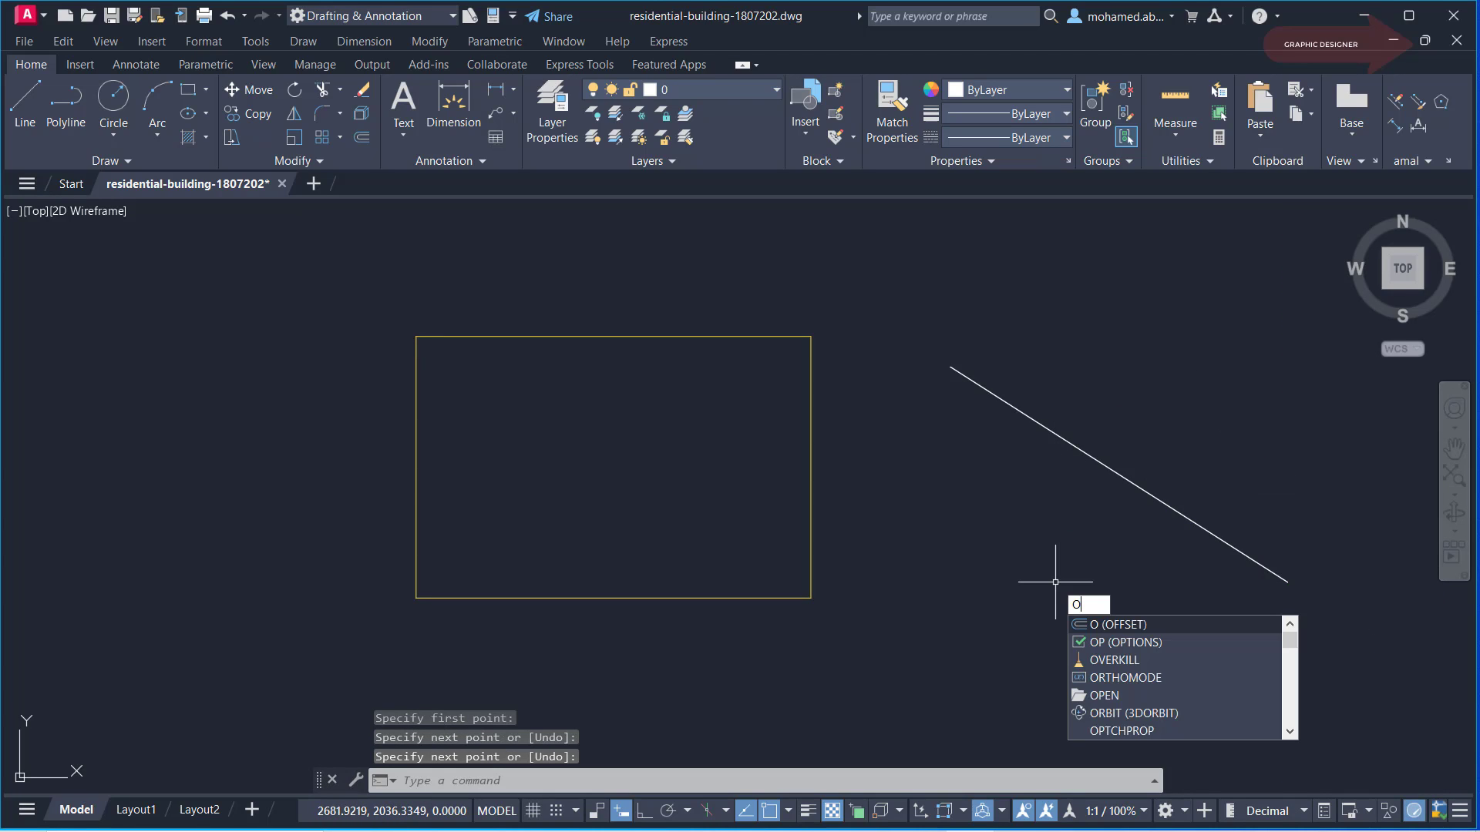
text(VERKILL)
click(1125, 626)
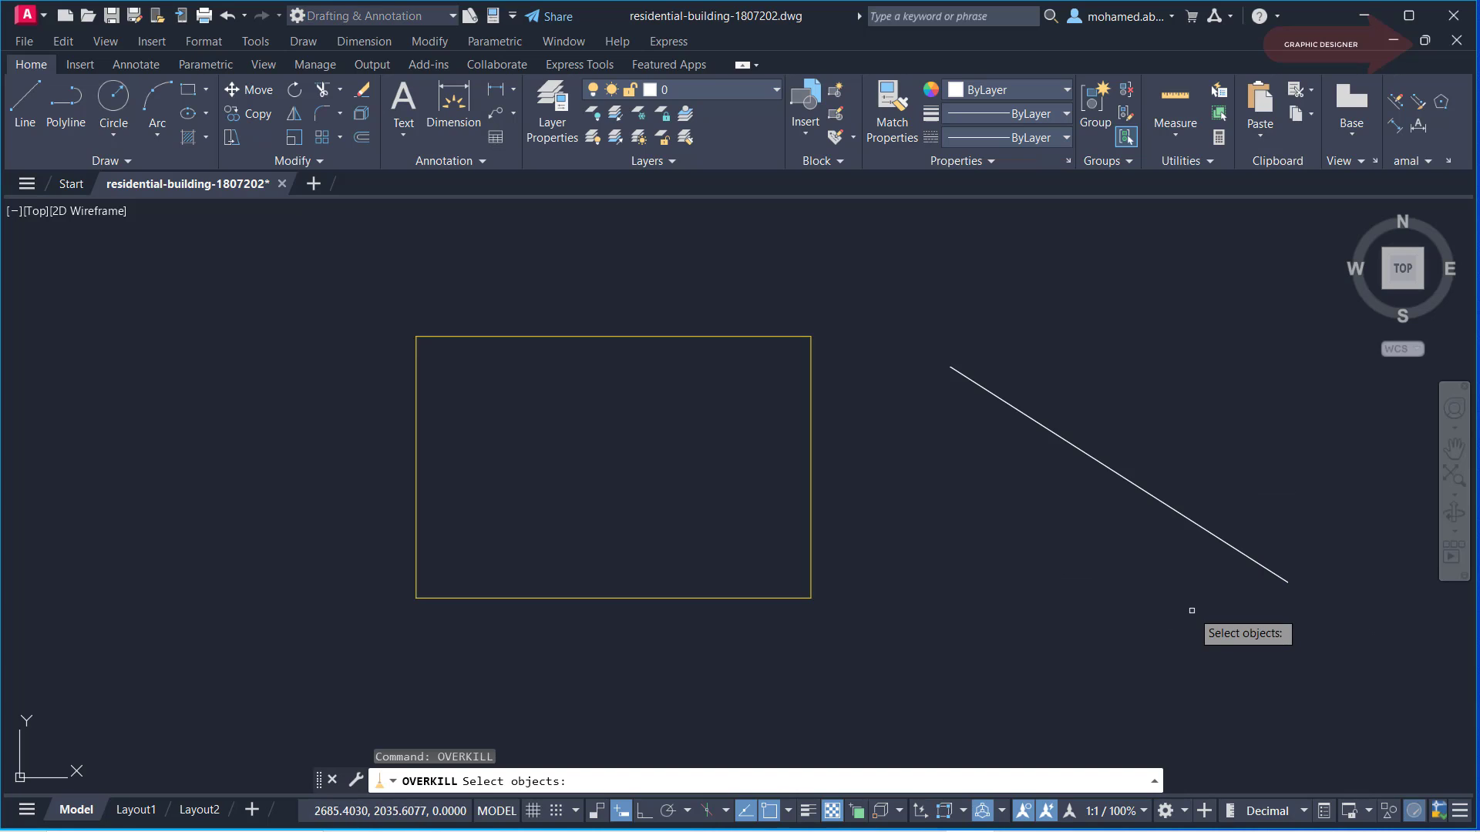
click(1227, 462)
click(1148, 532)
key(Return)
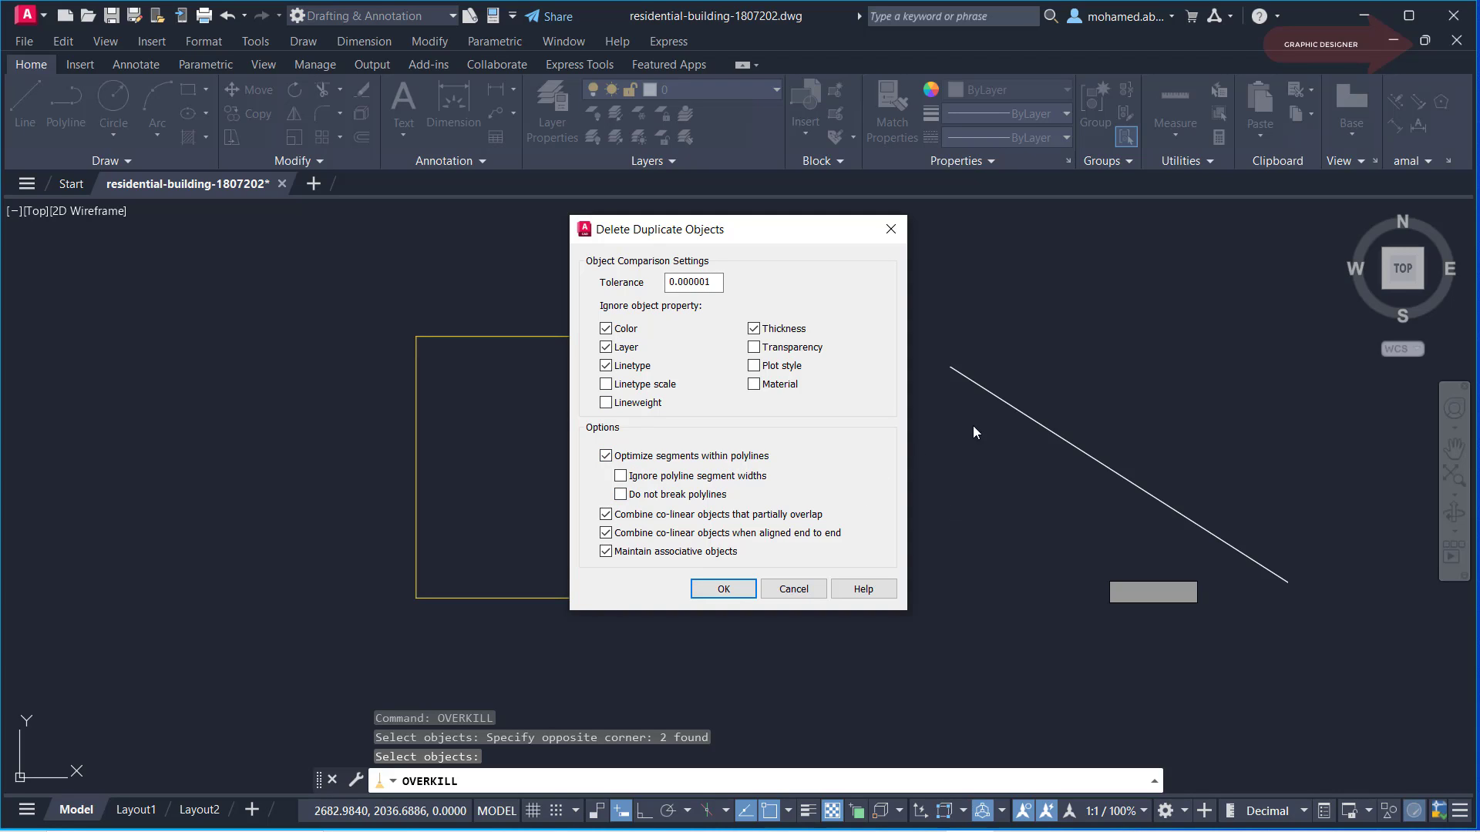
click(723, 590)
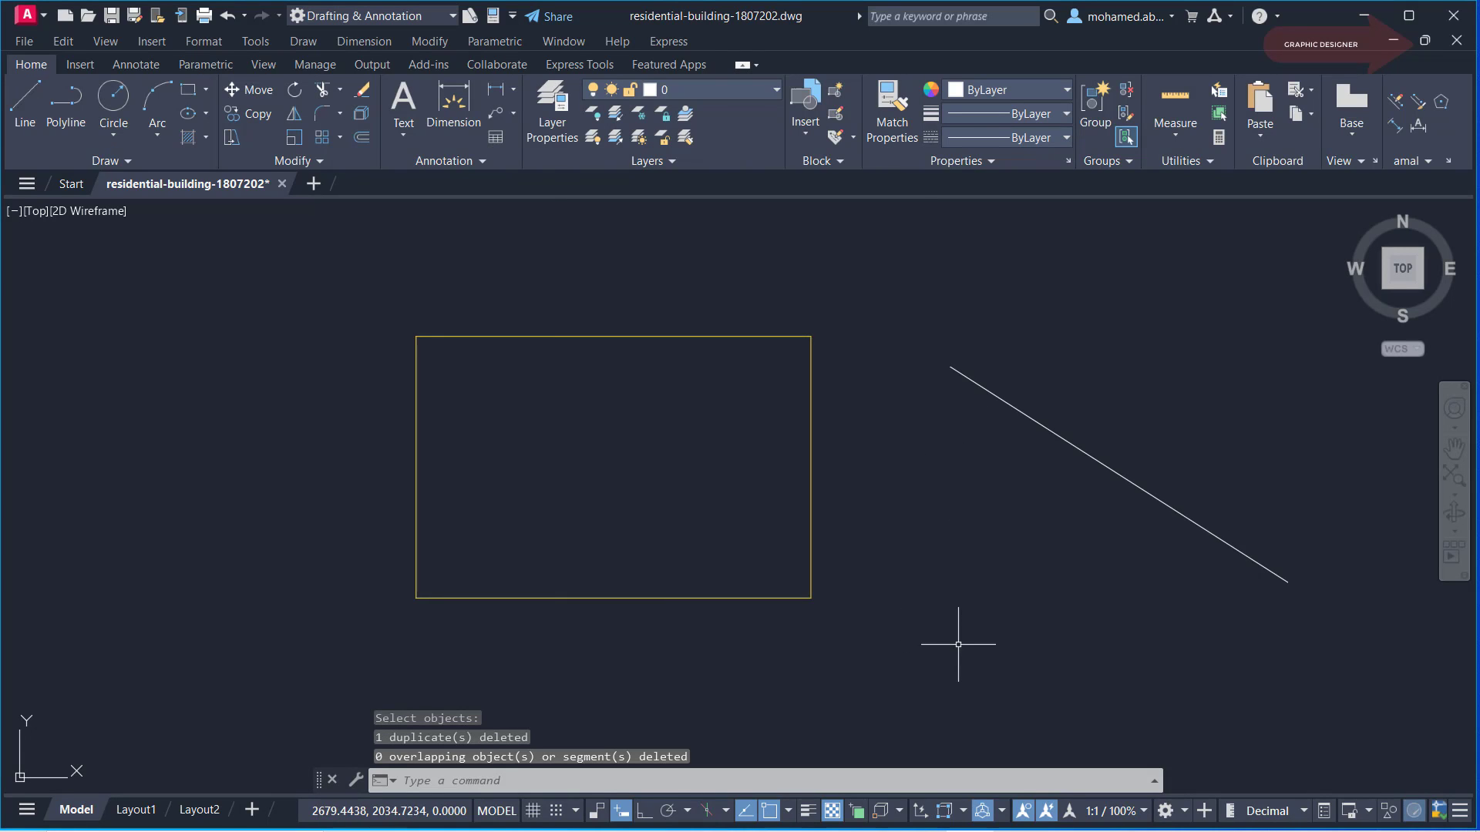
Step: Move the diagonal line slightly to the right
text(m)
key(Return)
click(1154, 497)
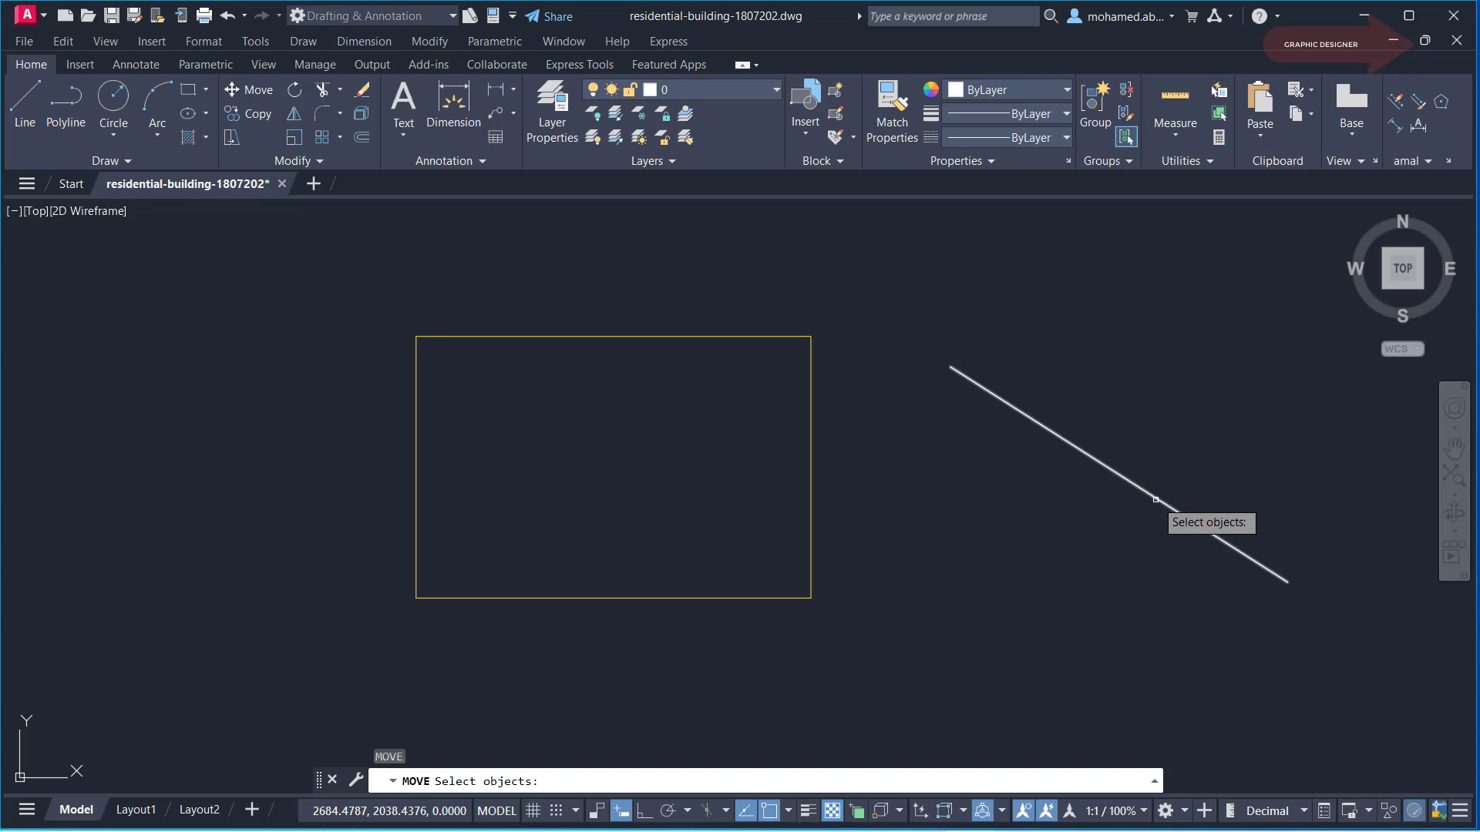
key(Return)
double_click(1128, 588)
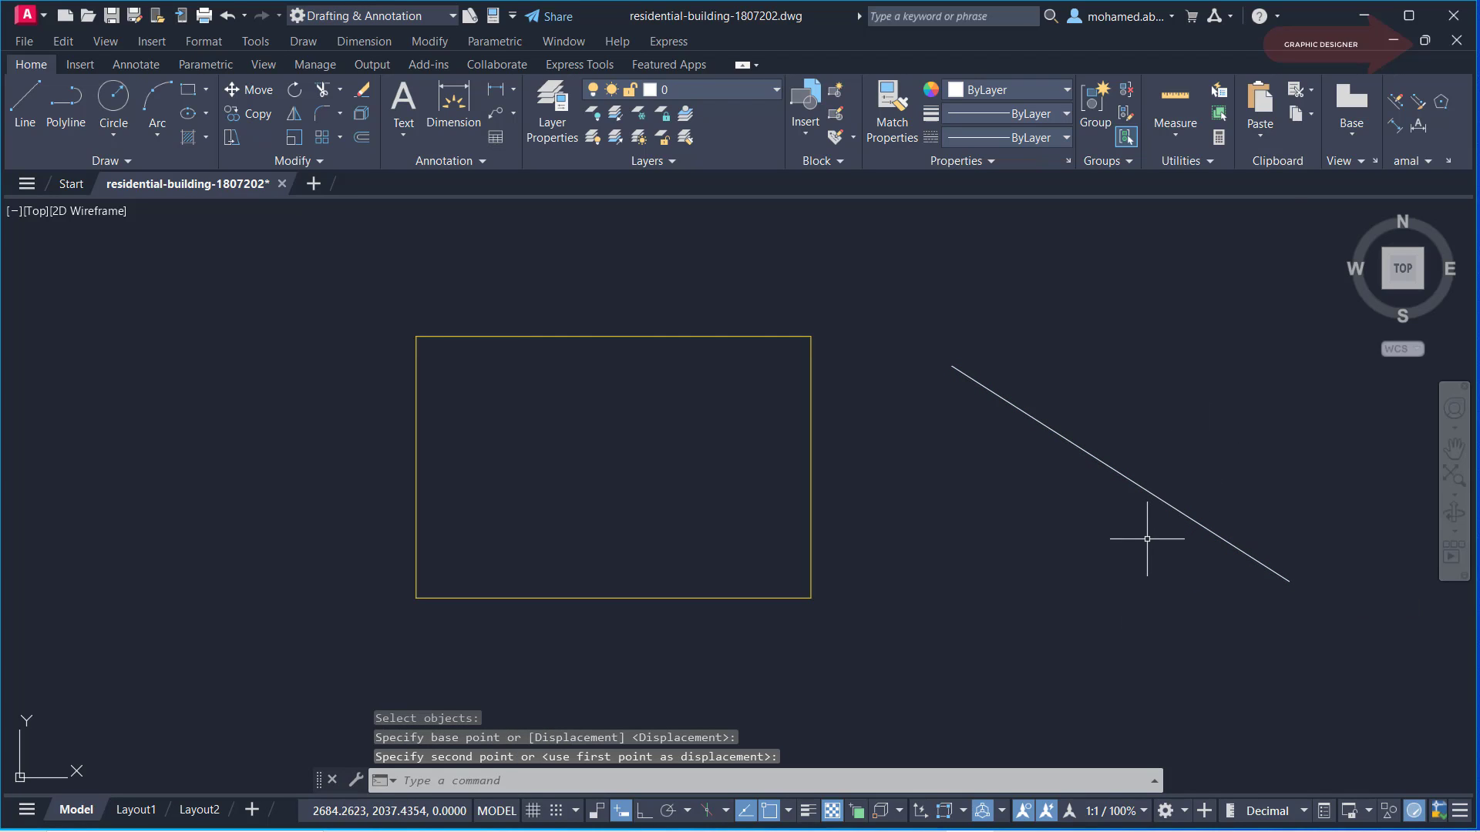
Step: Move the diagonal line further up and right, then zoom out to show the floor plan
key(Return)
click(1189, 517)
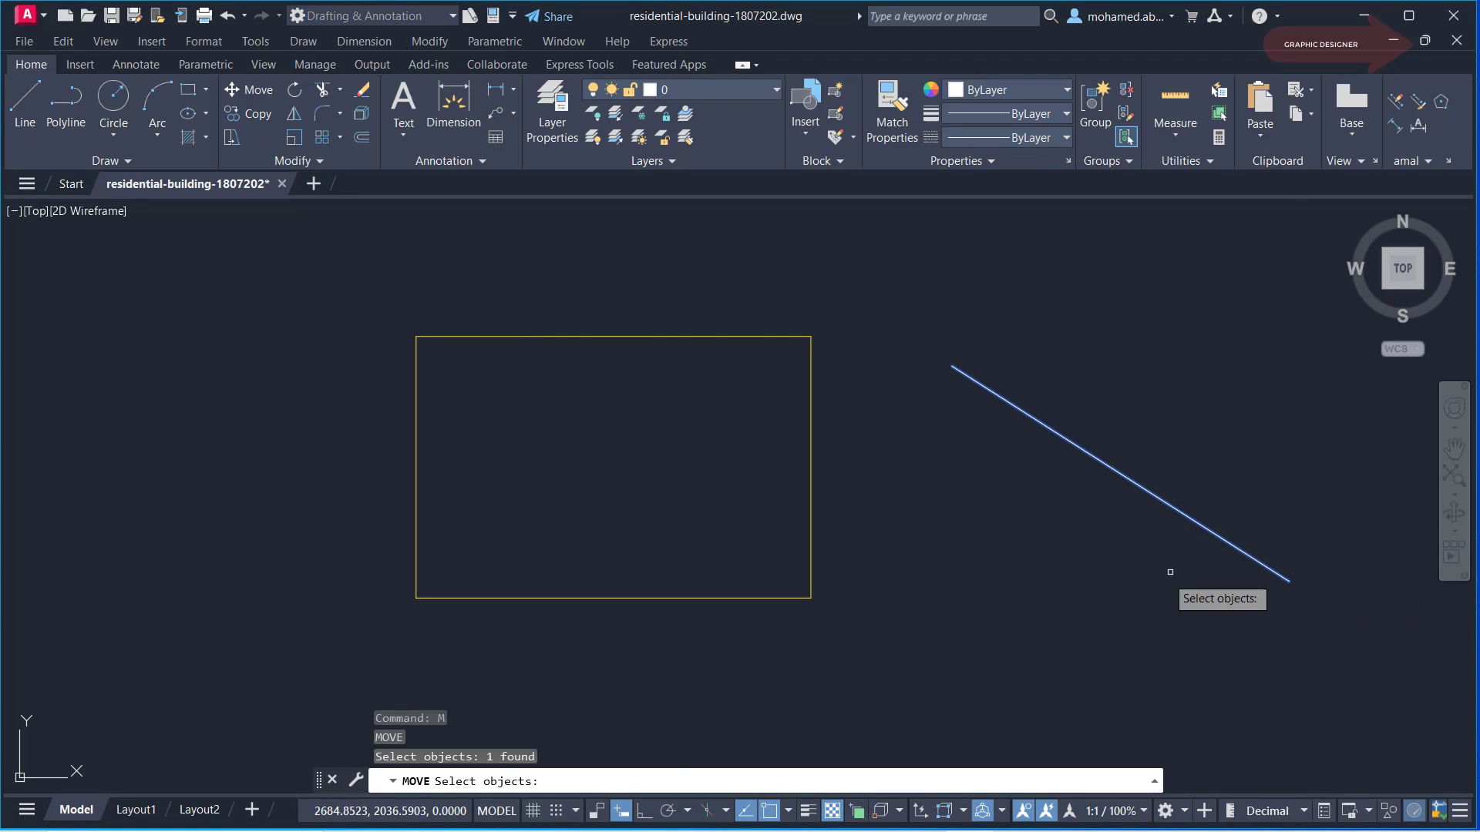
key(Return)
click(1154, 584)
click(1224, 466)
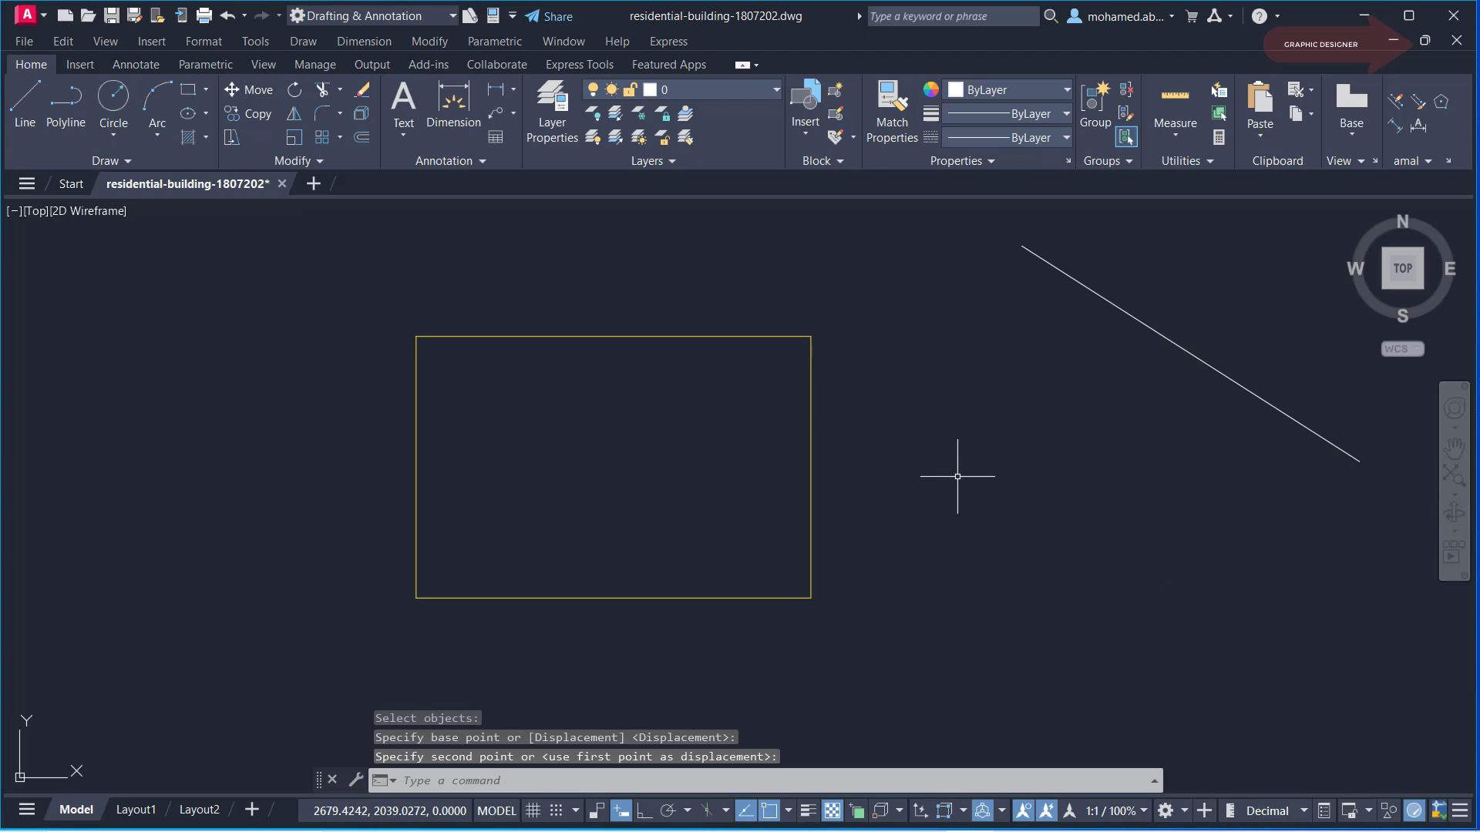
scroll(958, 478, down, 4)
middle_drag(854, 502, 916, 503)
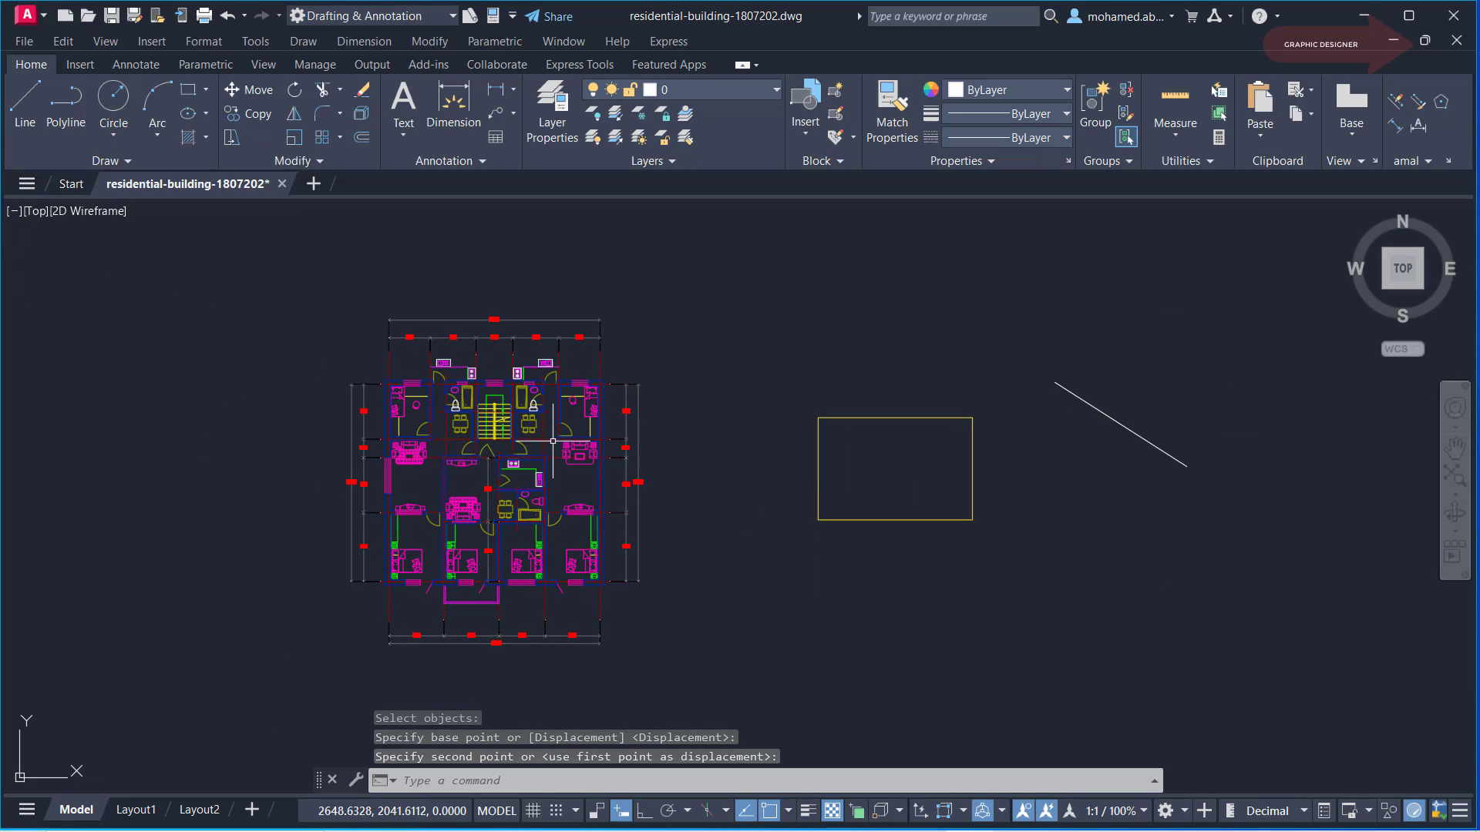